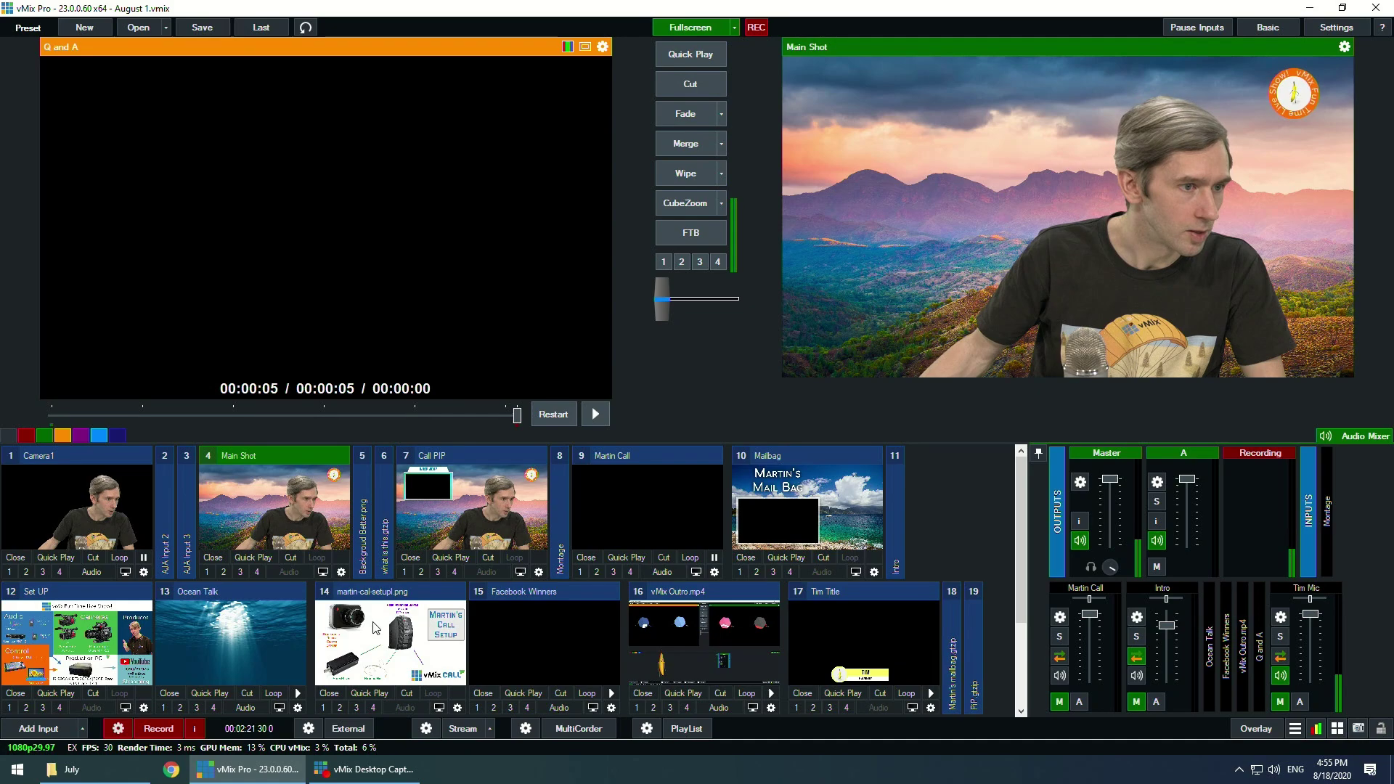
Scroll the vMix inputs panel down to show inputs 20–23
click(398, 592)
scroll(392, 595, down, 2)
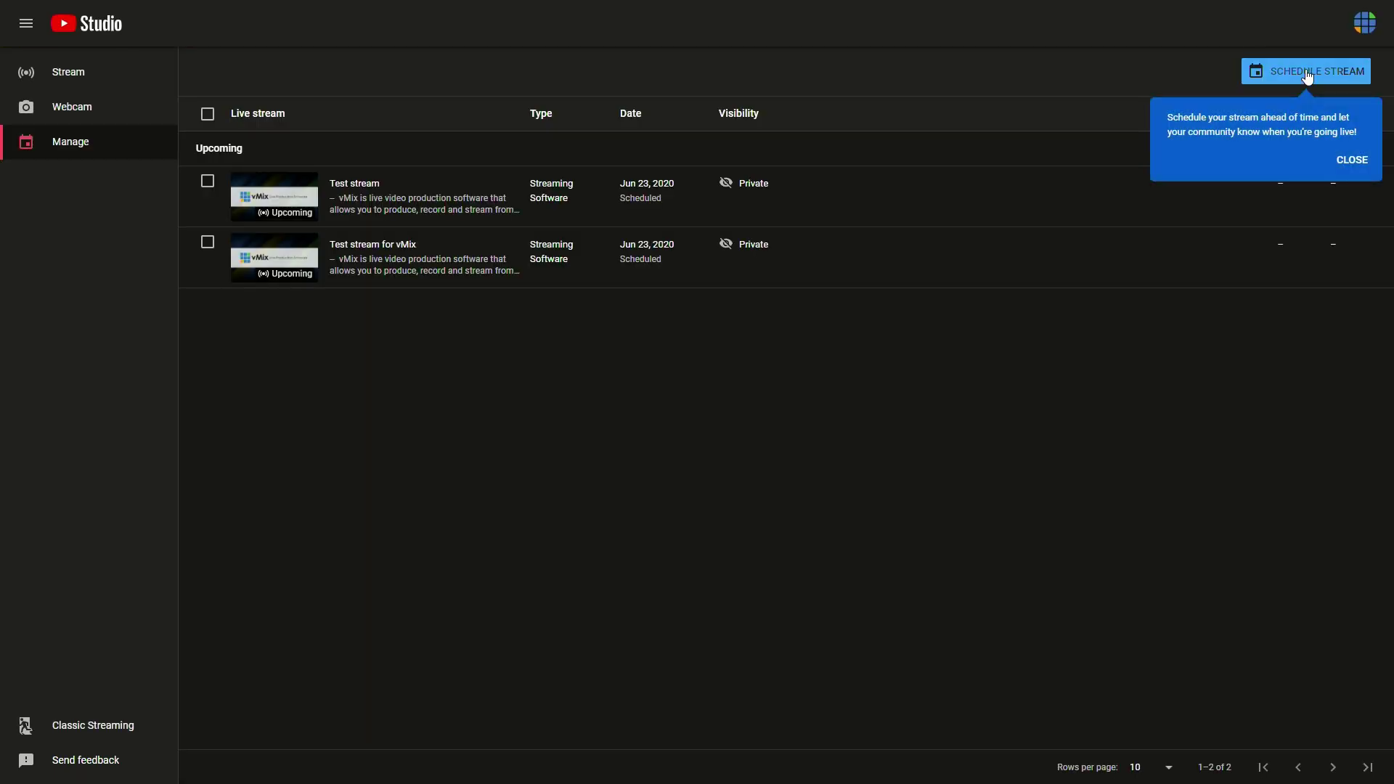
Schedule a public 9:45 AM stream titled 'vMix Fun Time Live Show August 2020' from reused settings
click(1307, 73)
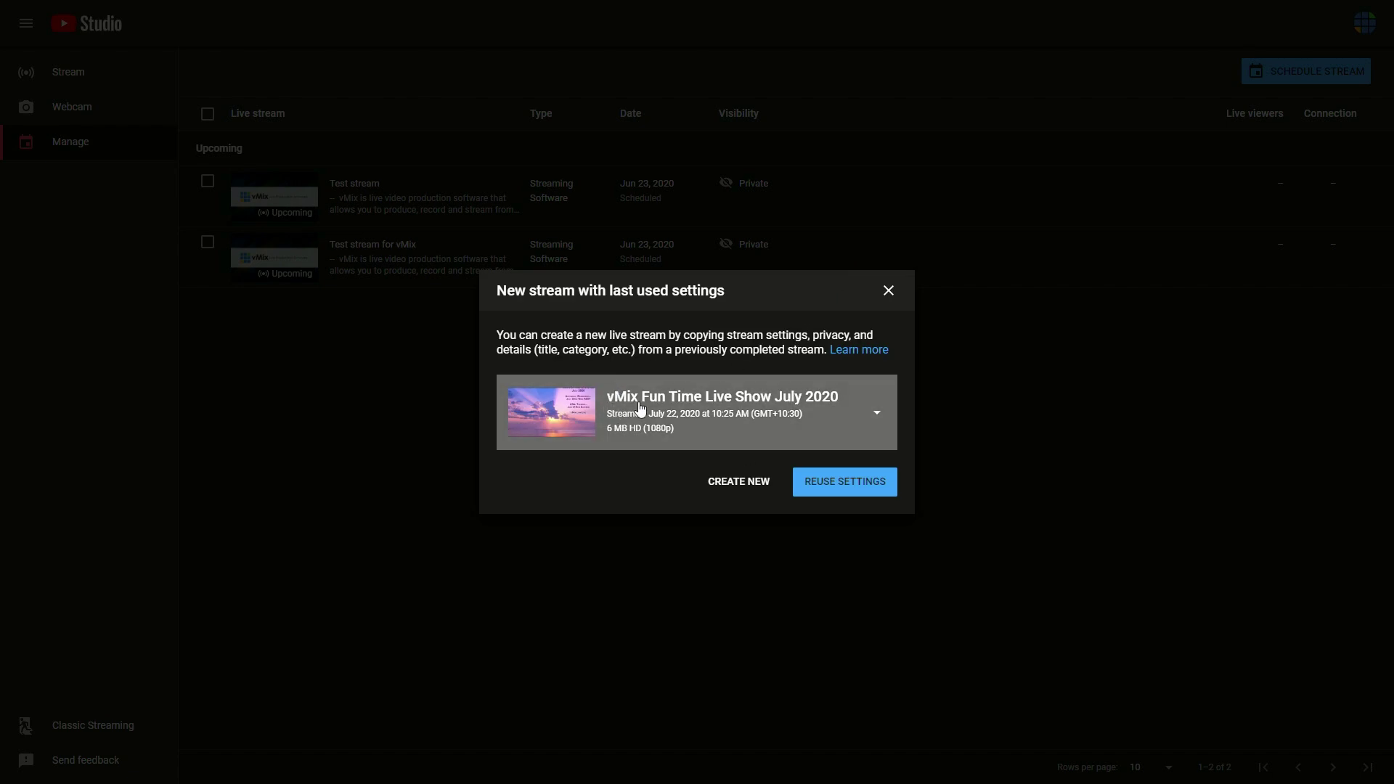
click(832, 487)
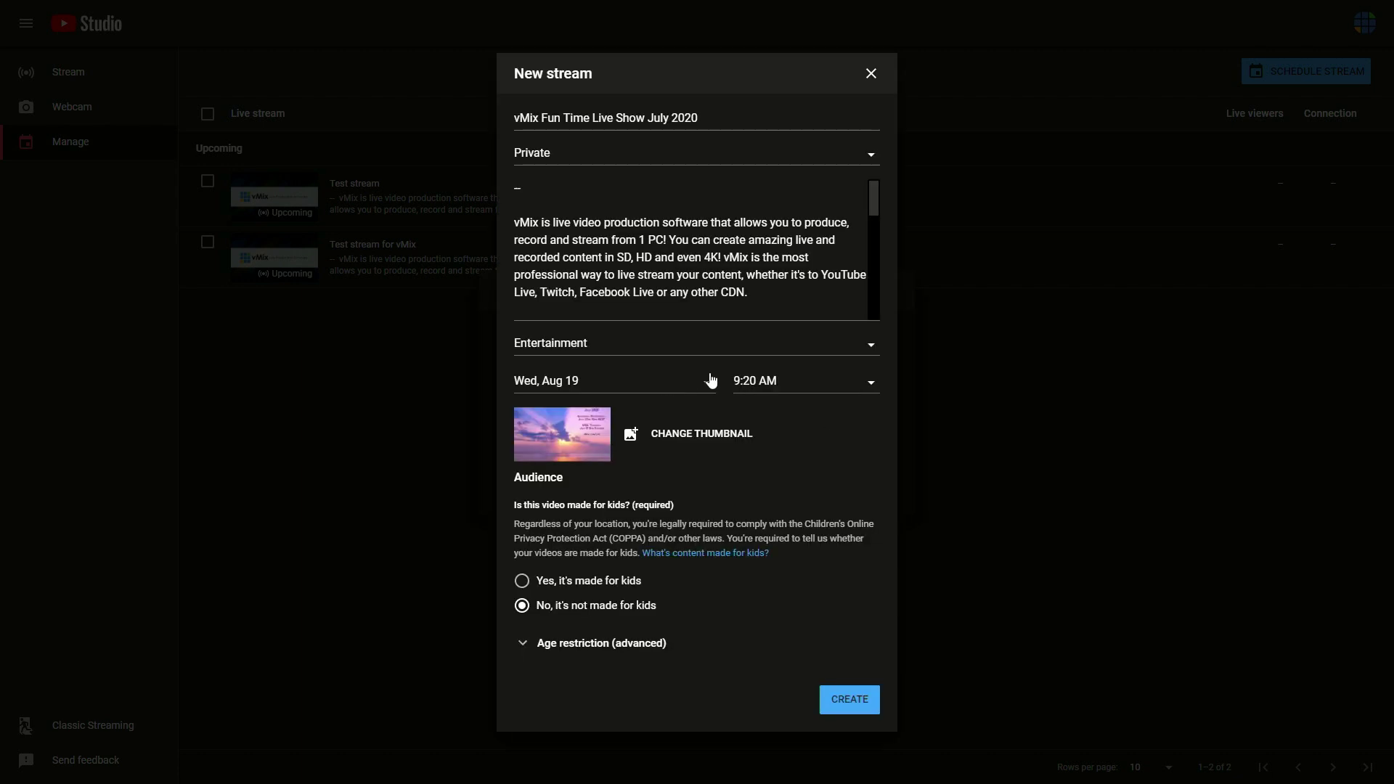
click(866, 383)
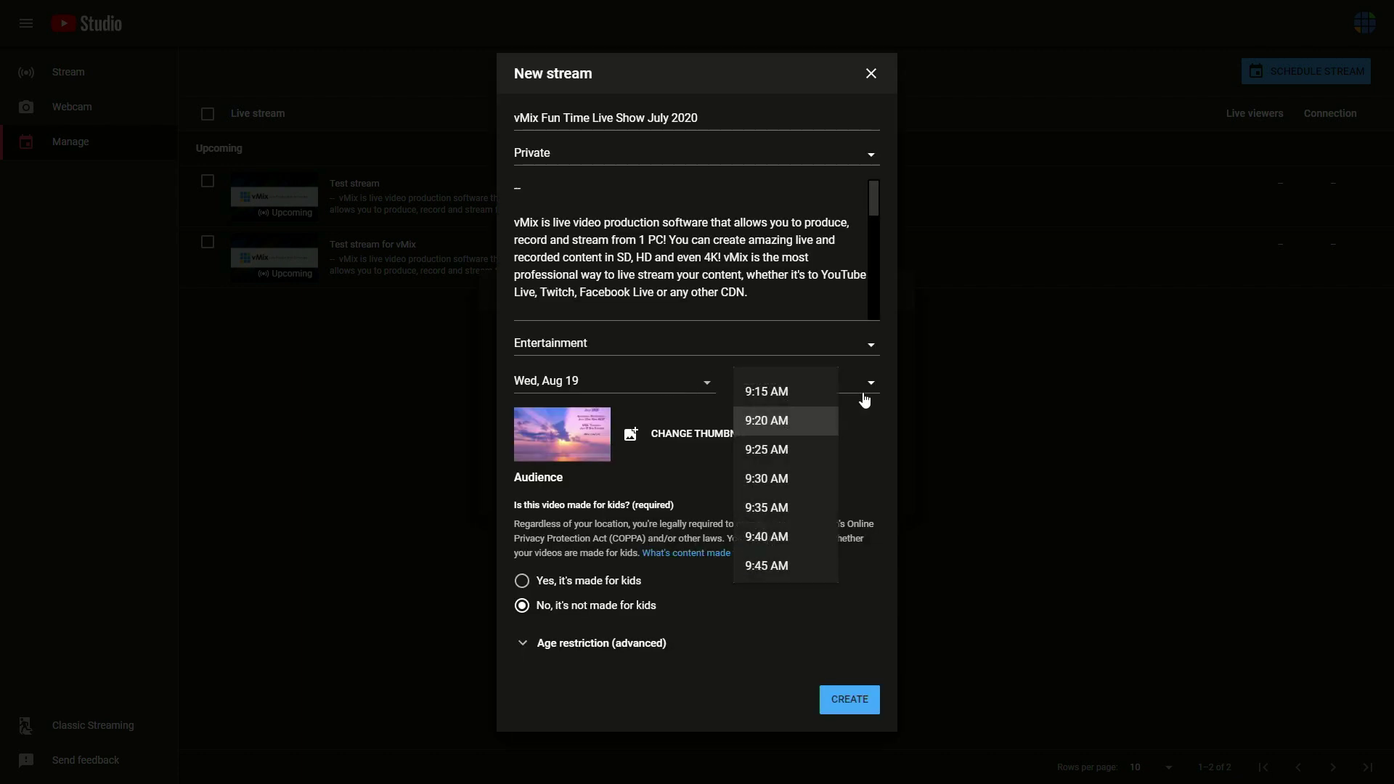
click(775, 565)
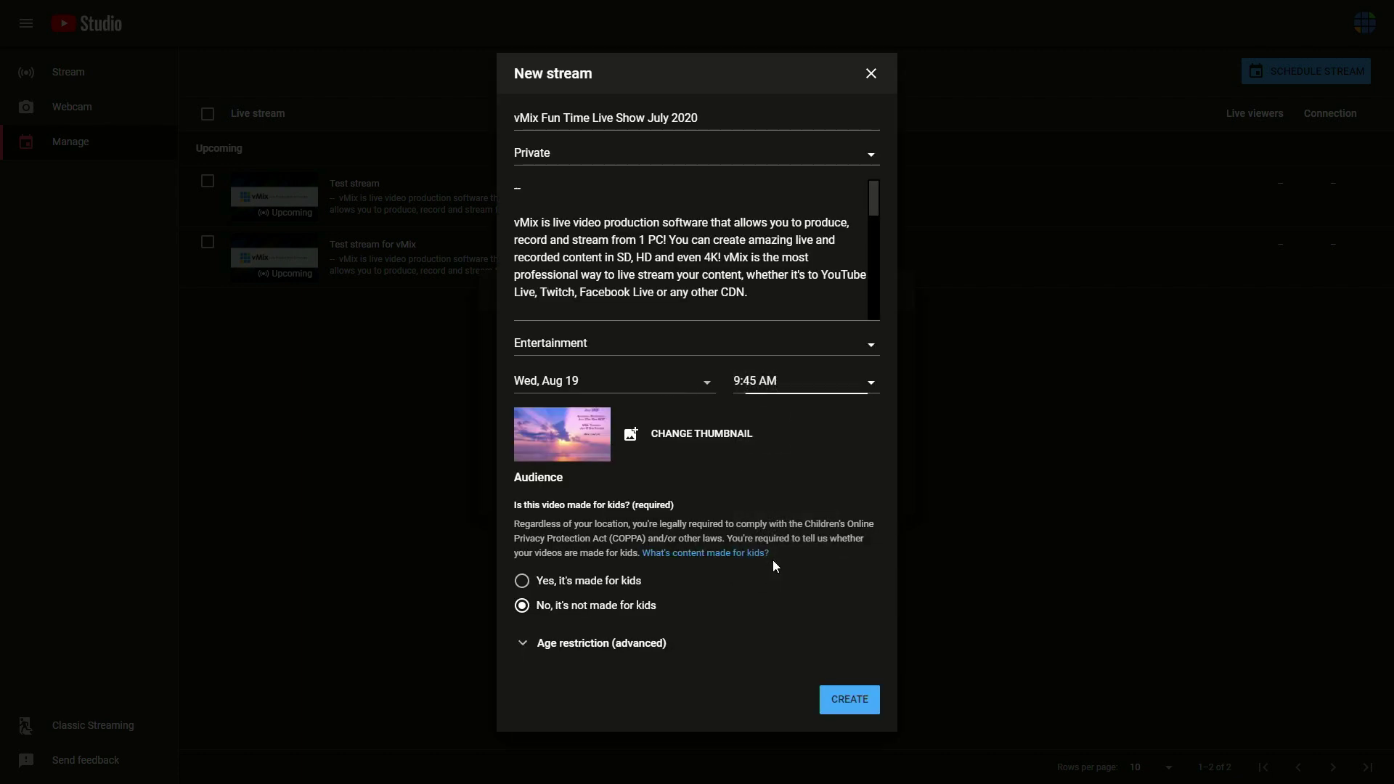
click(667, 117)
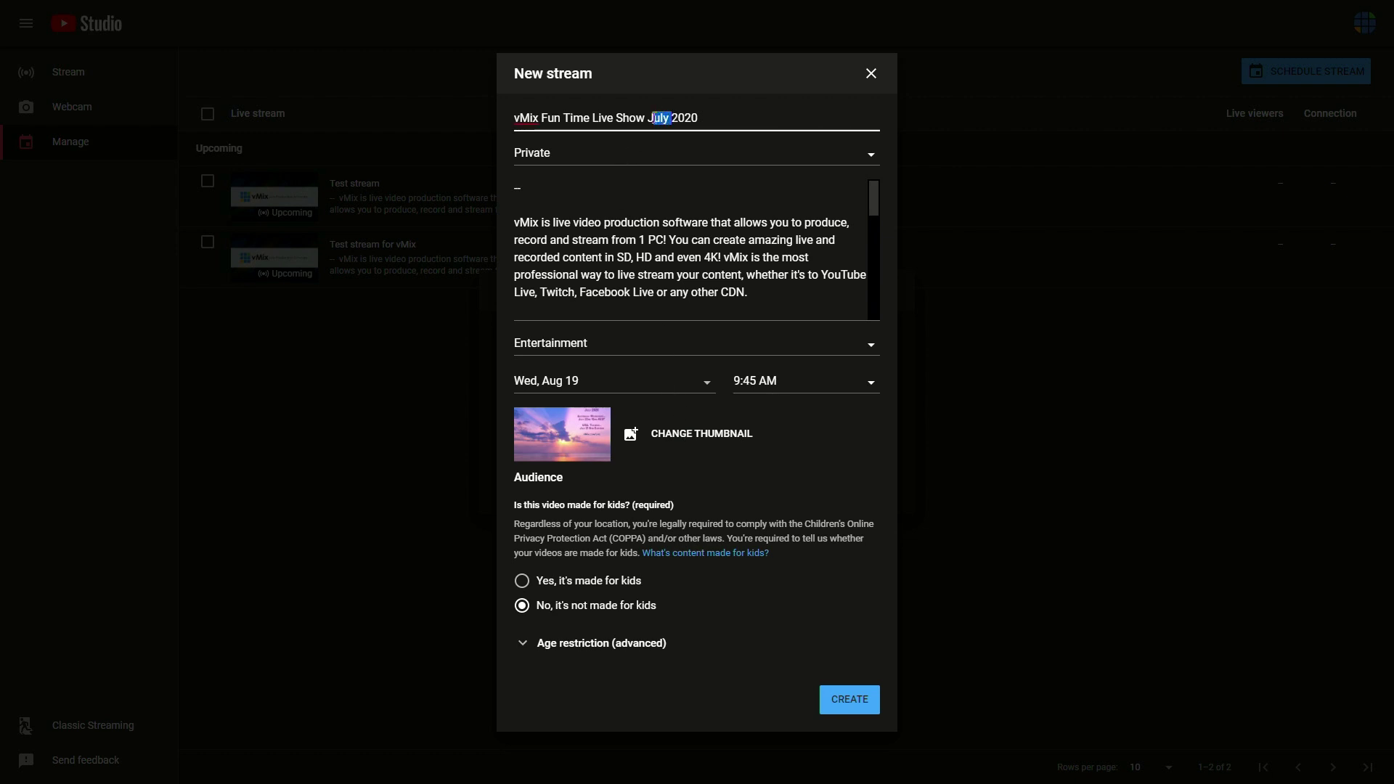
text(August)
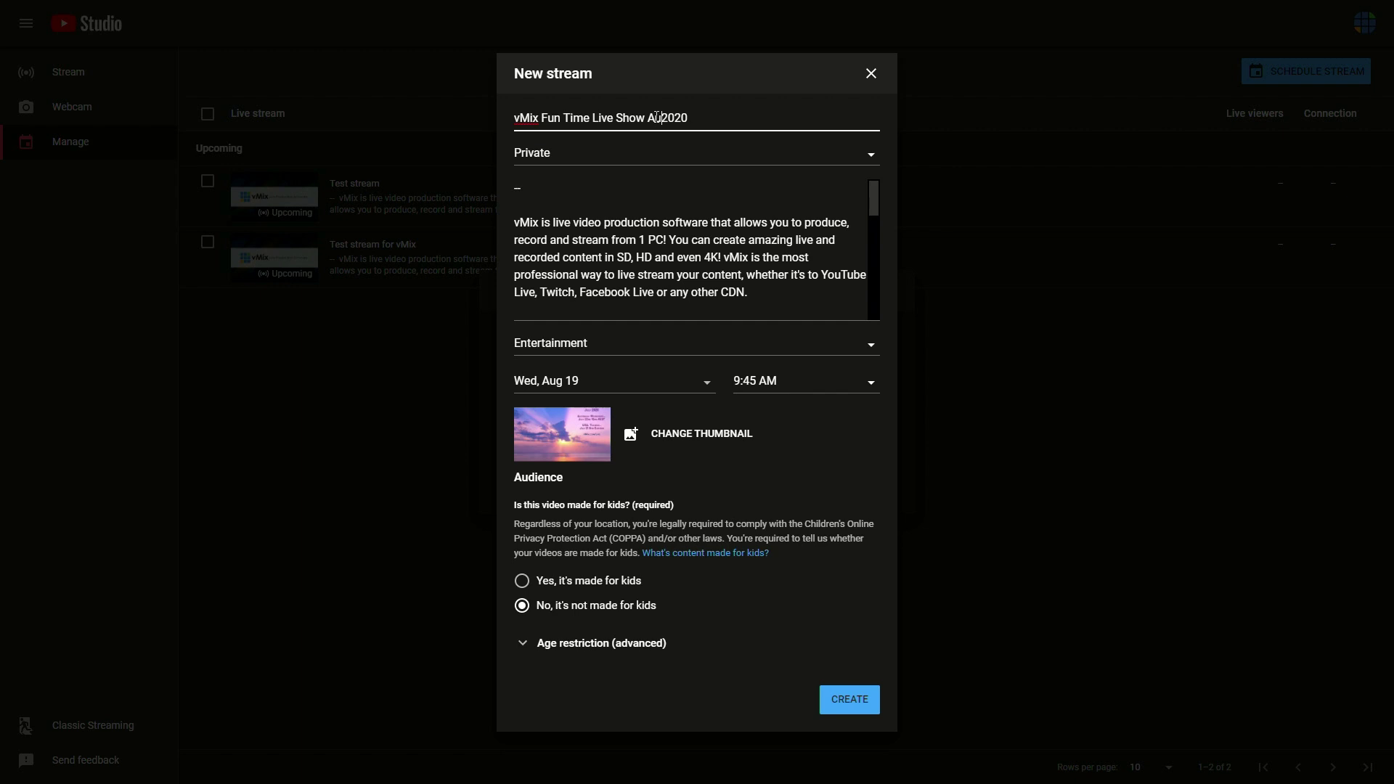
click(624, 153)
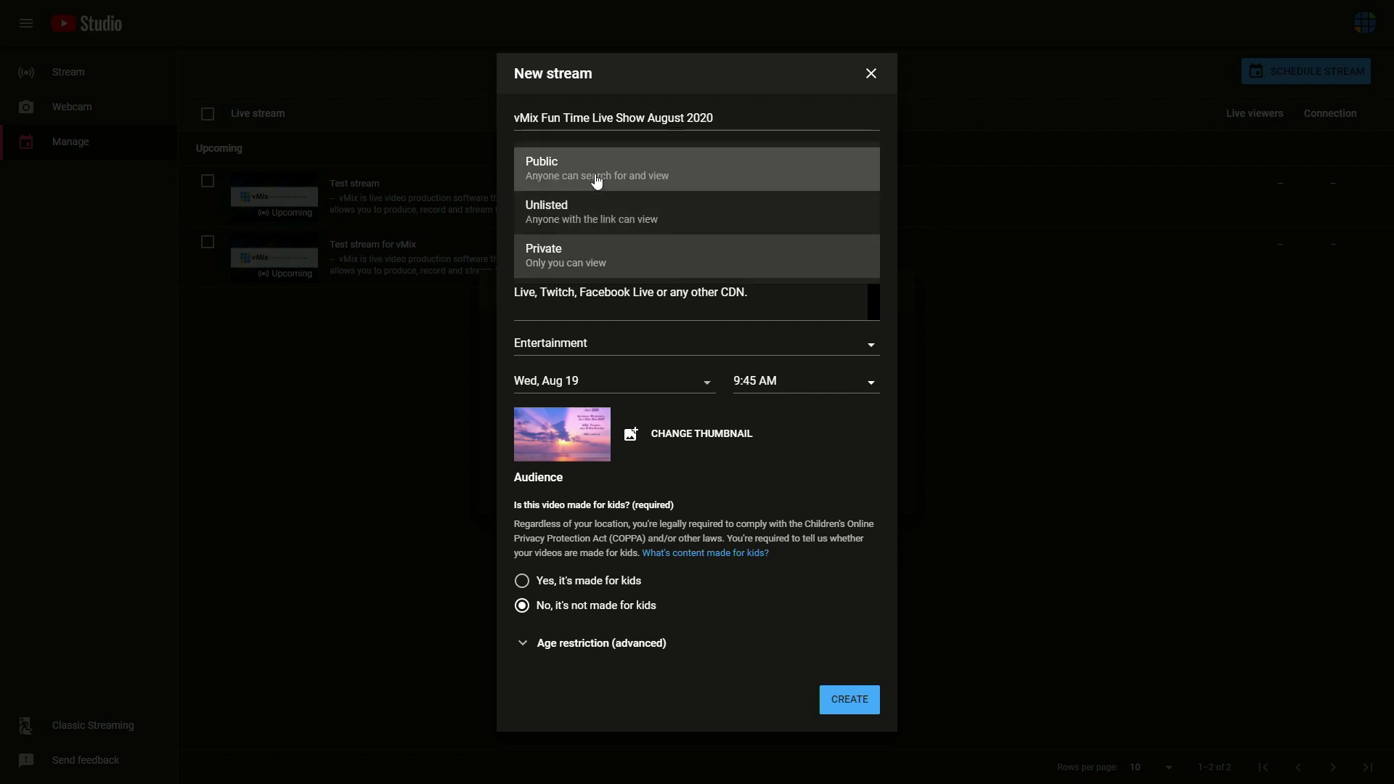
click(629, 176)
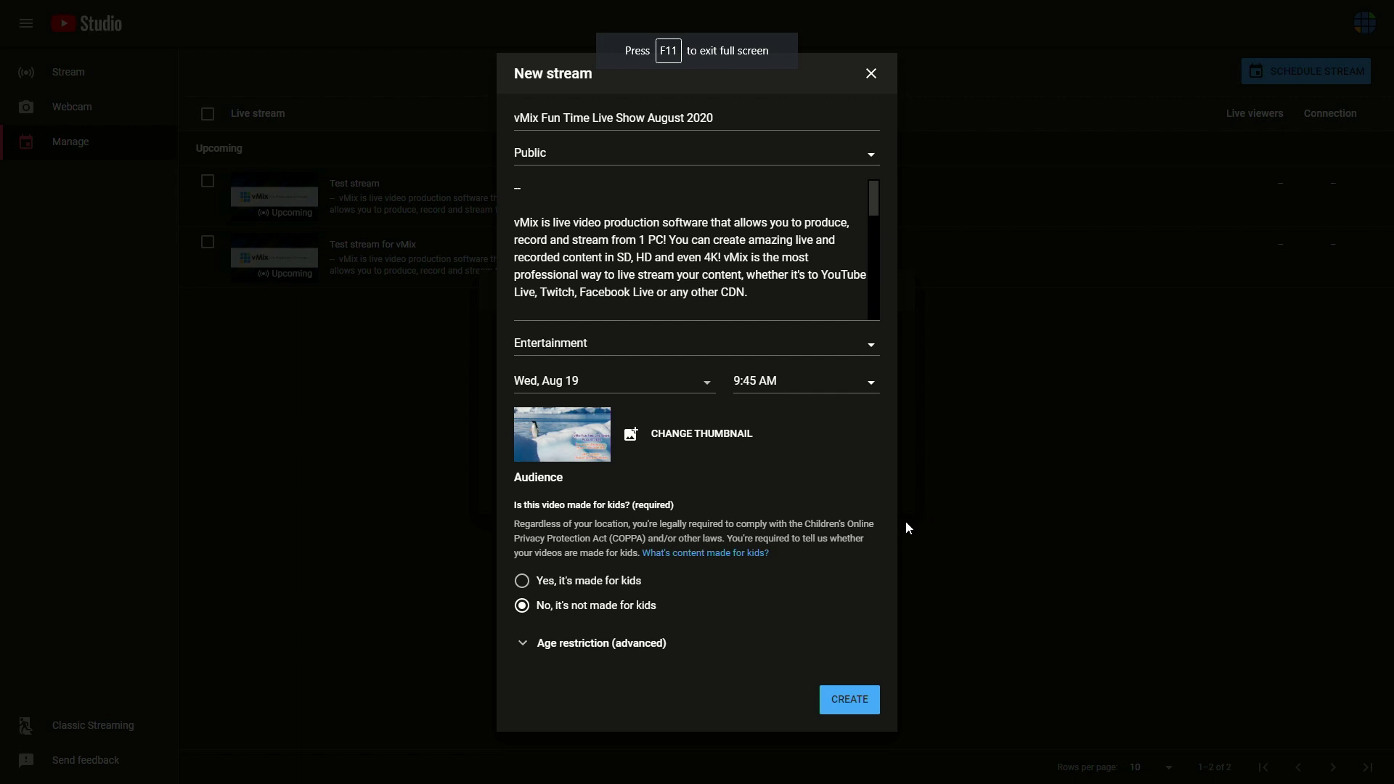
click(858, 701)
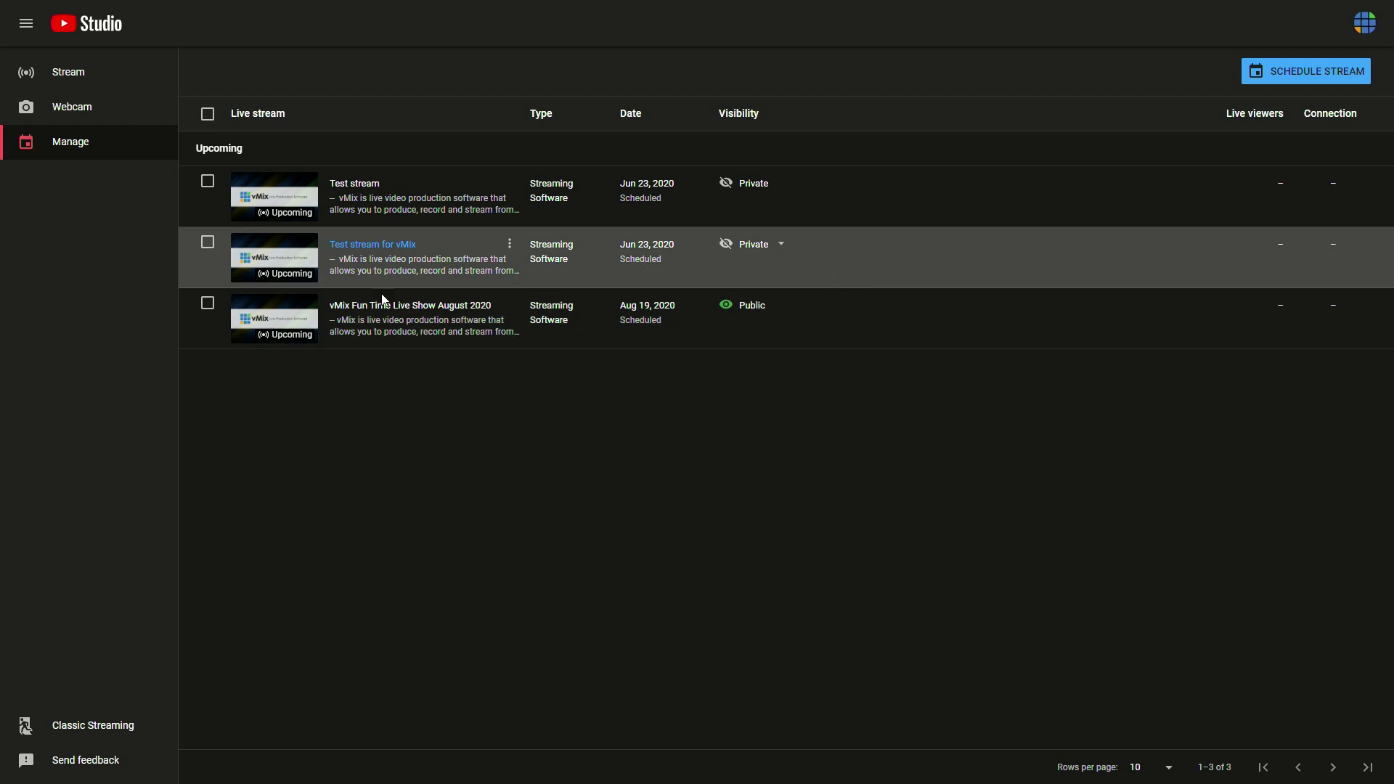
Open the 'vMix Fun Time Live Show August 2020' entry from the Manage list
click(426, 317)
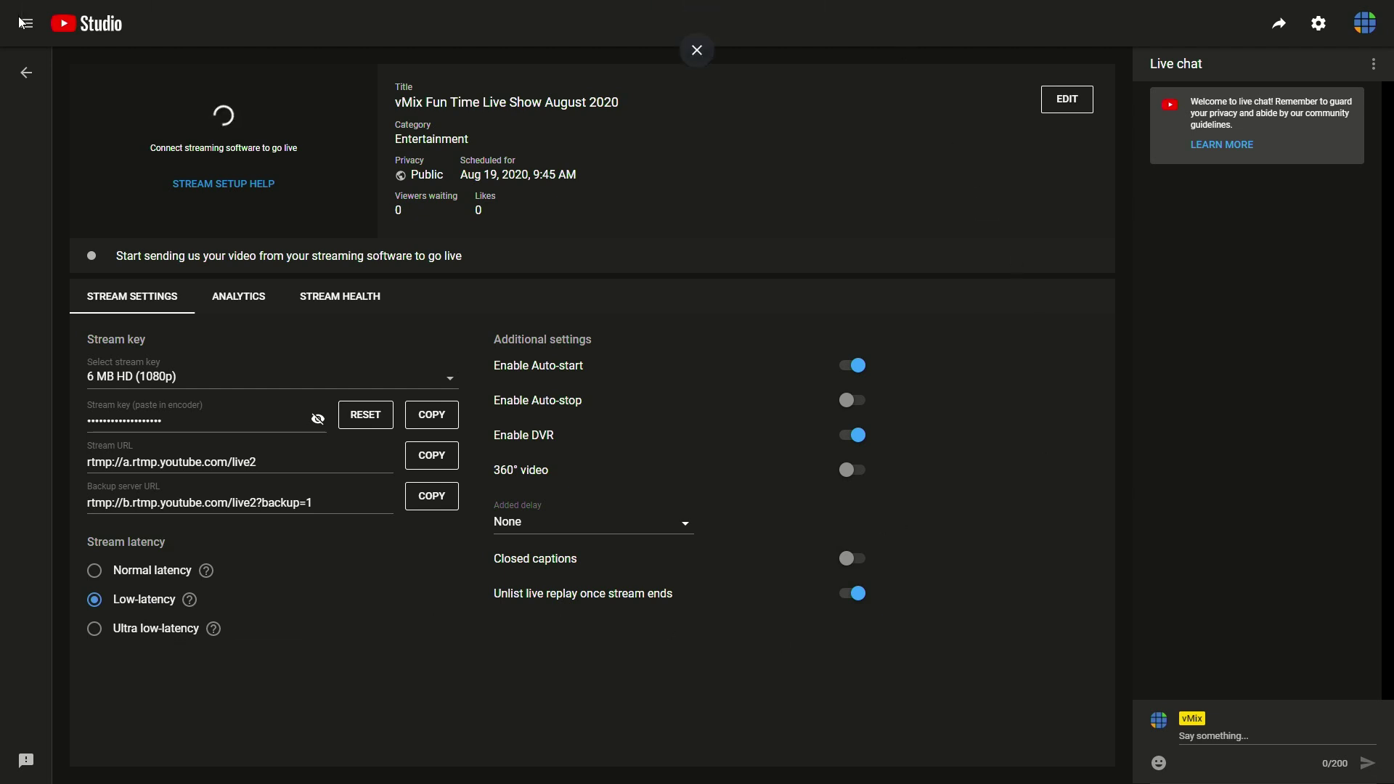
Return to the channel's Live list, open the August 2020 show's page, and bring up its player menu
click(27, 72)
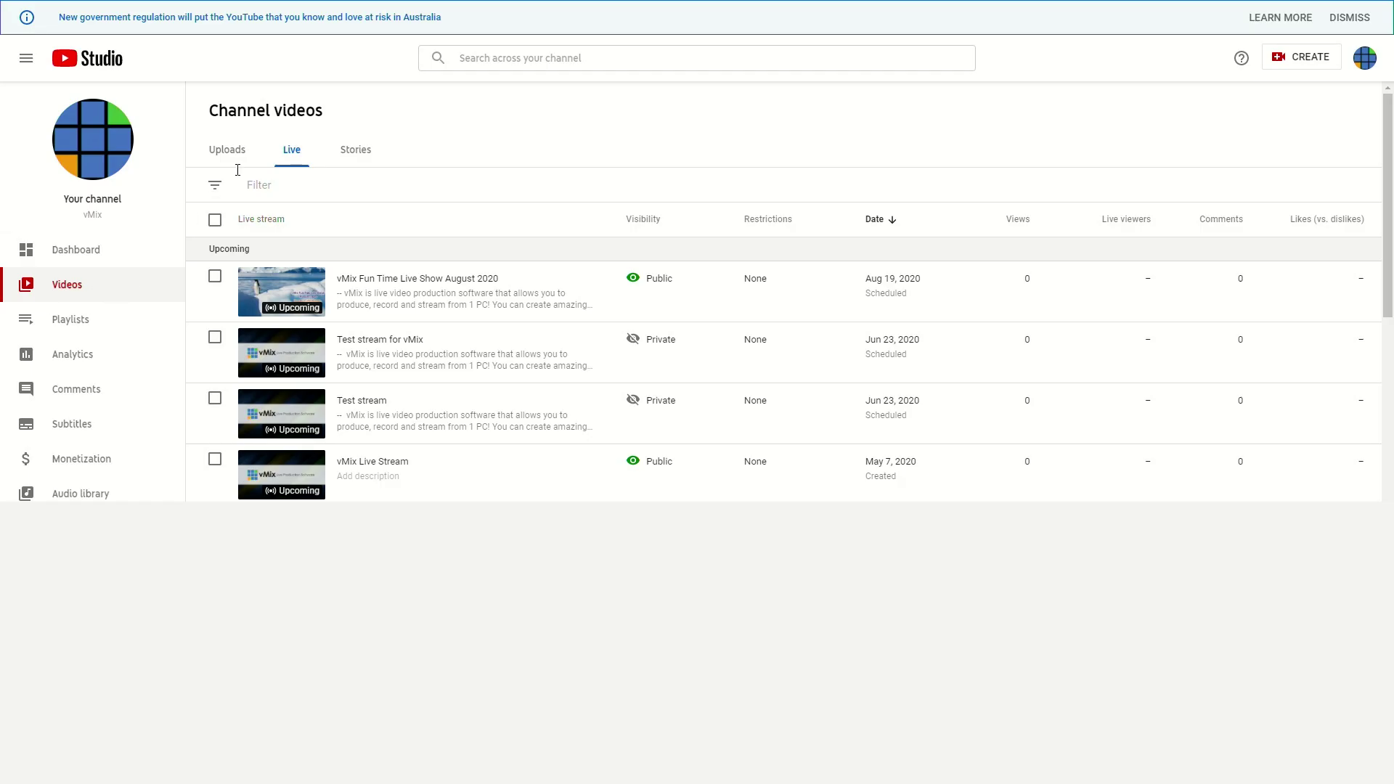
click(285, 286)
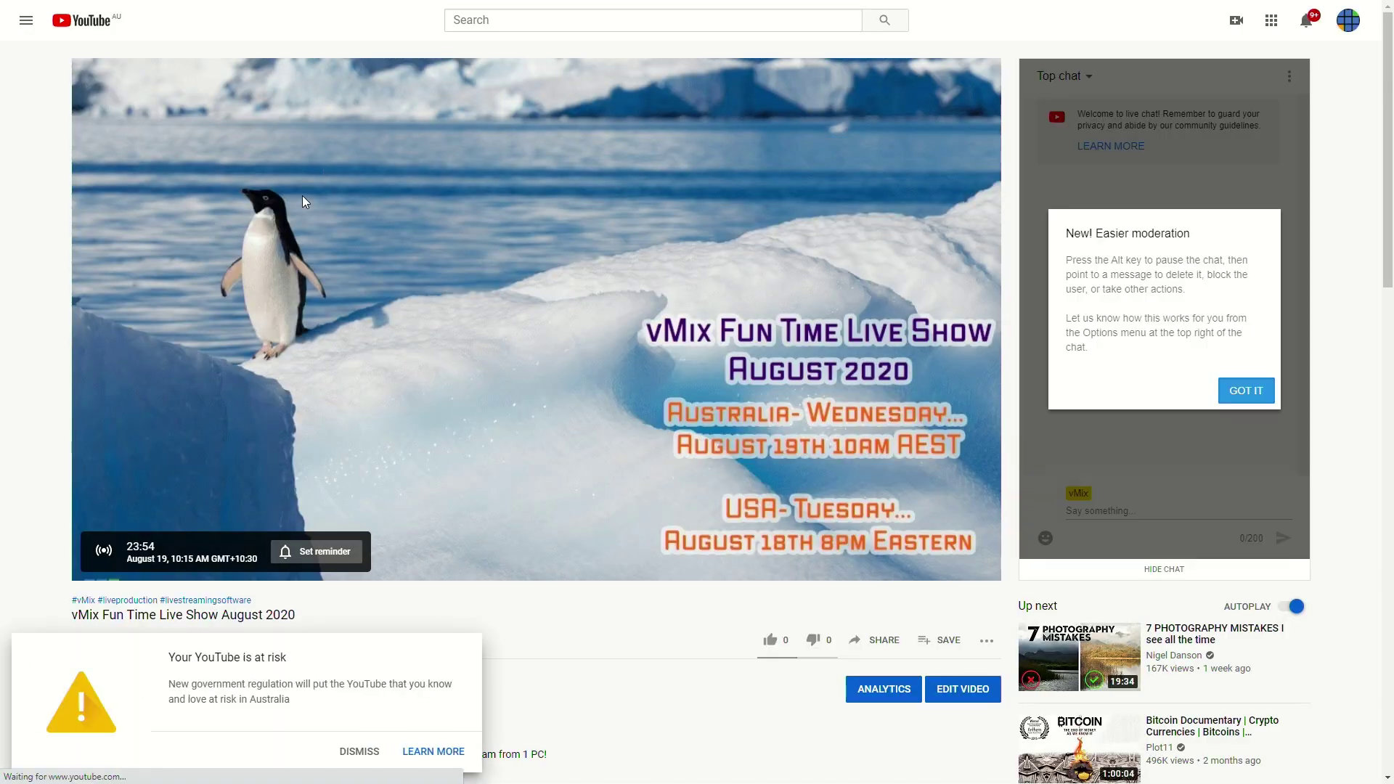
right_click(445, 250)
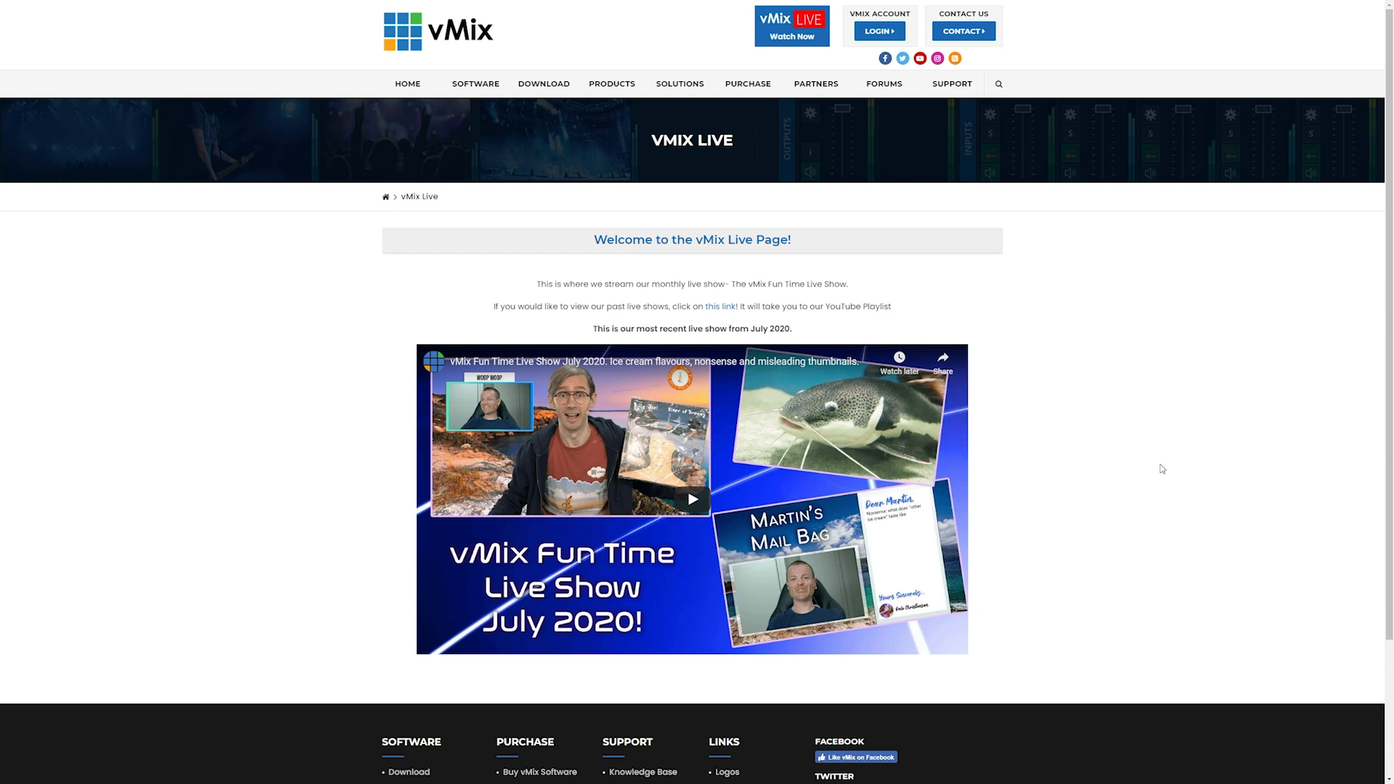
Reload the vmix.com vMix Live page from its context menu
right_click(1174, 444)
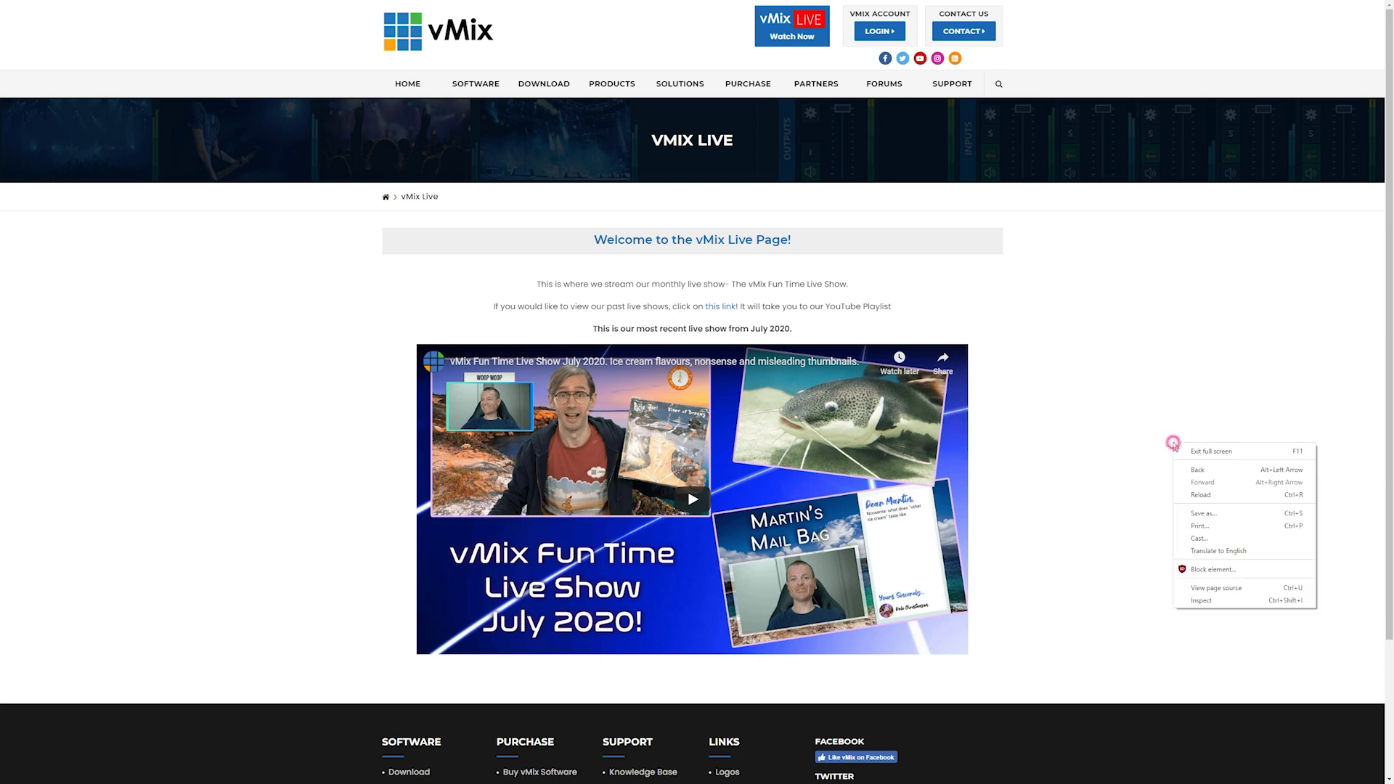
click(1208, 498)
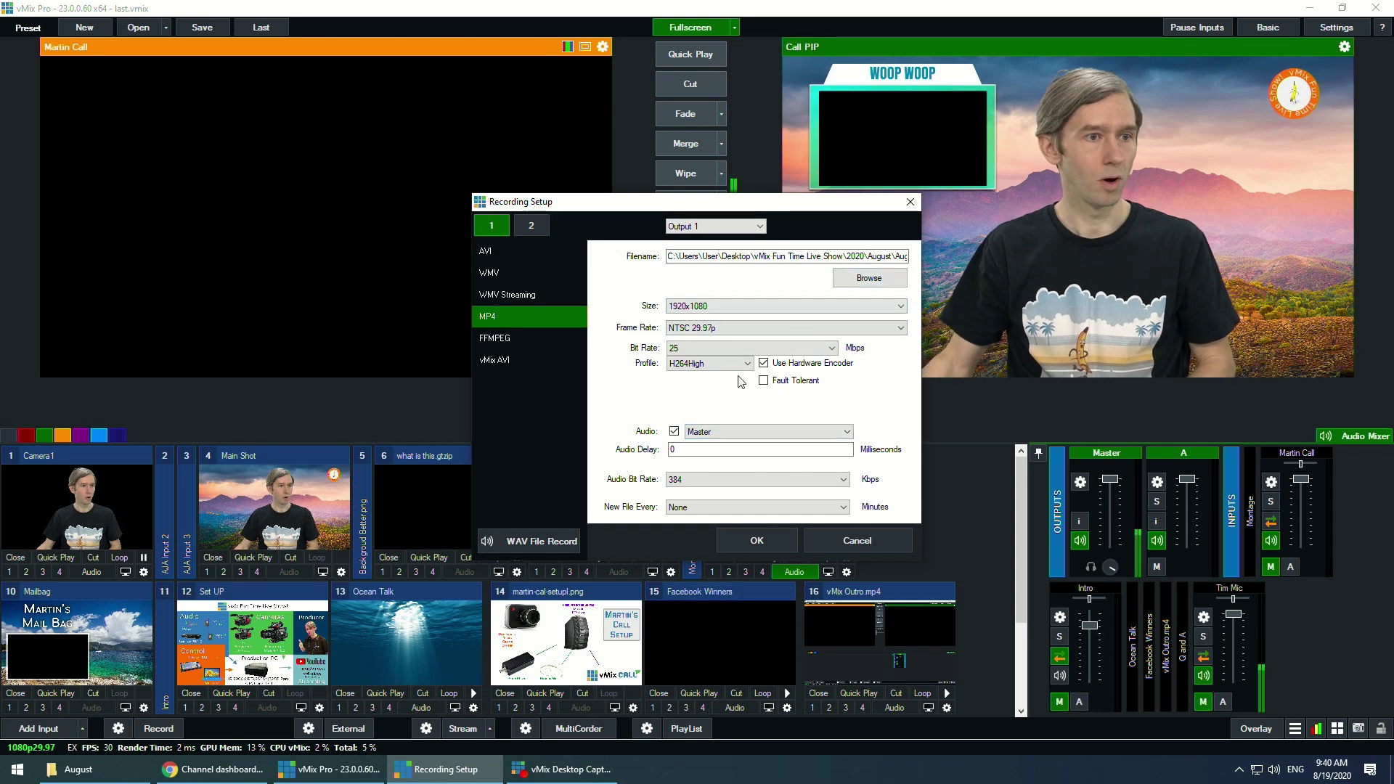
Close Recording Setup and save streaming settings targeting YouTube Live at 1080p 6 Mbps
click(910, 201)
click(427, 728)
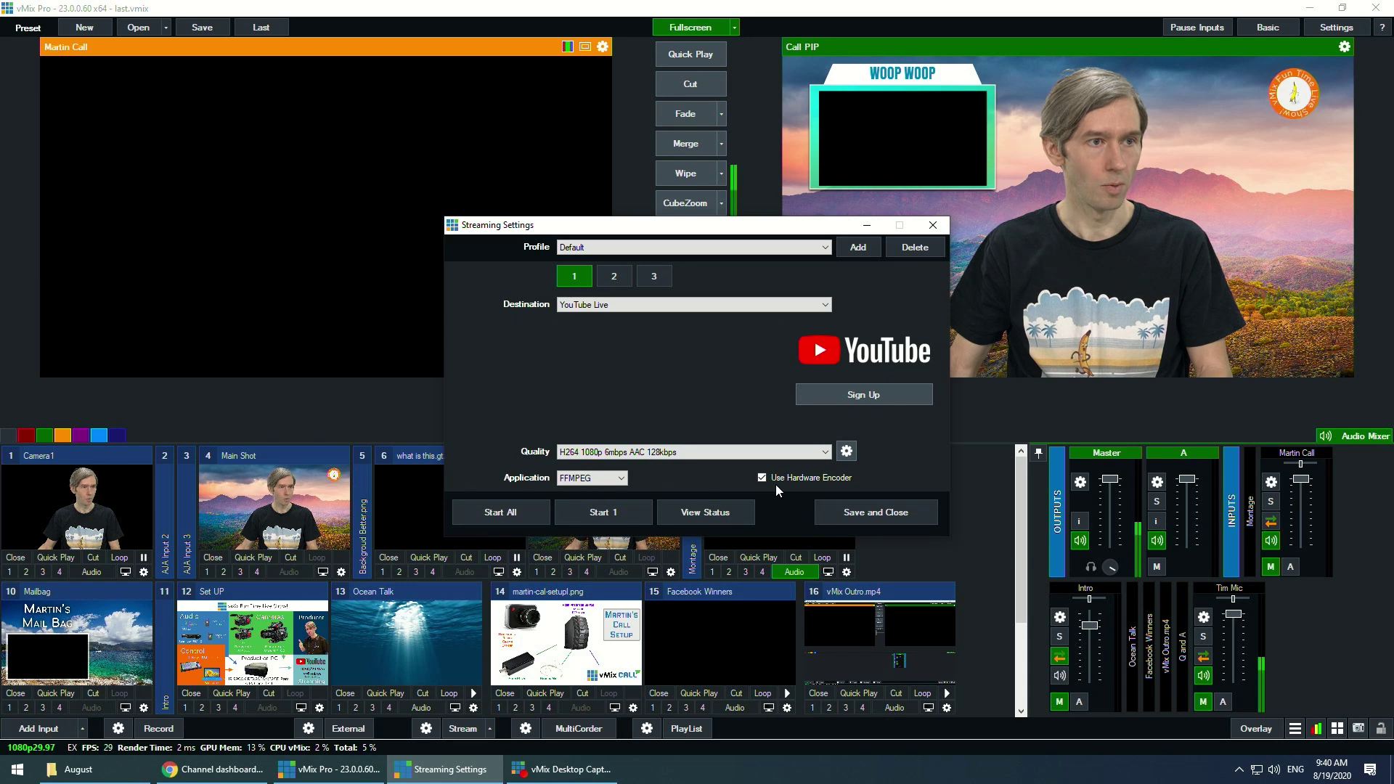
click(838, 514)
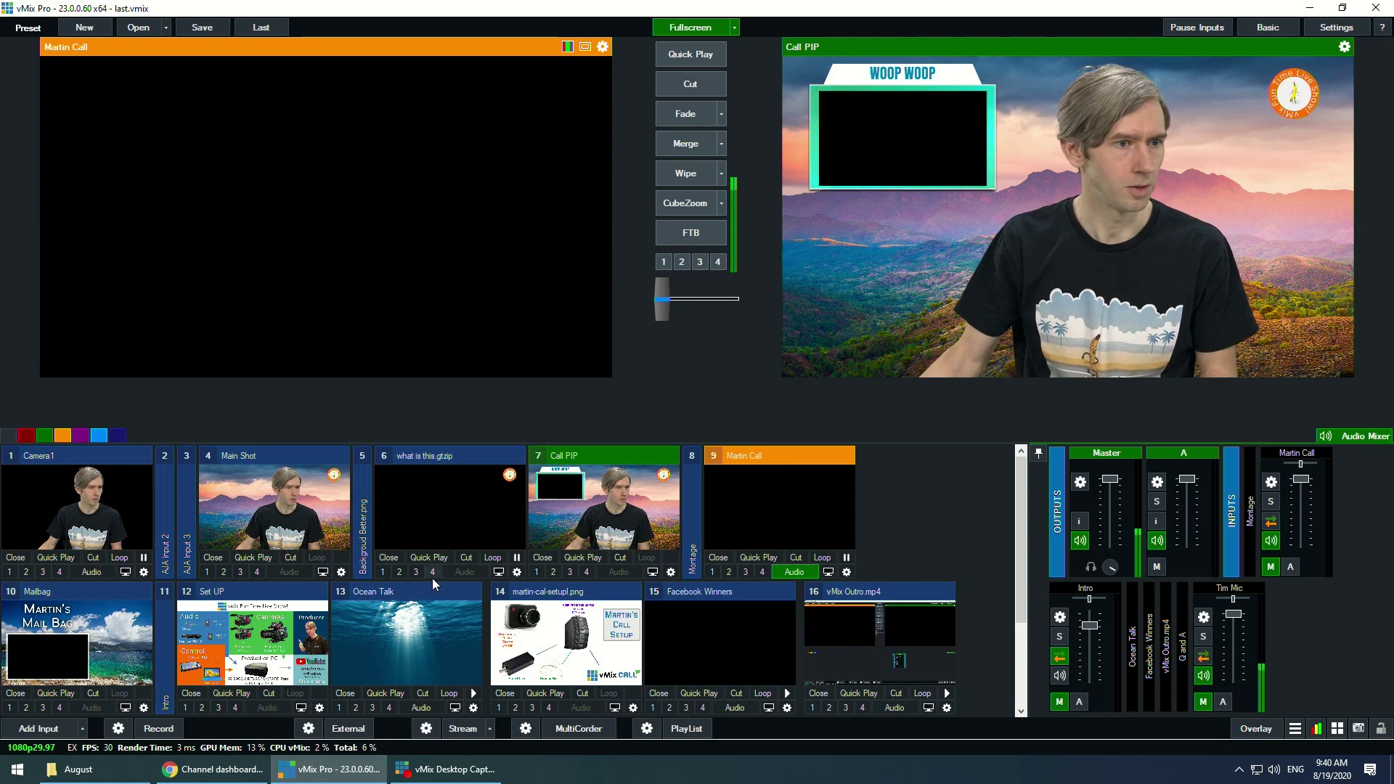
Give Ocean Talk an OnCompletion AudioOn trigger targeting input 9, Martin Call
click(847, 573)
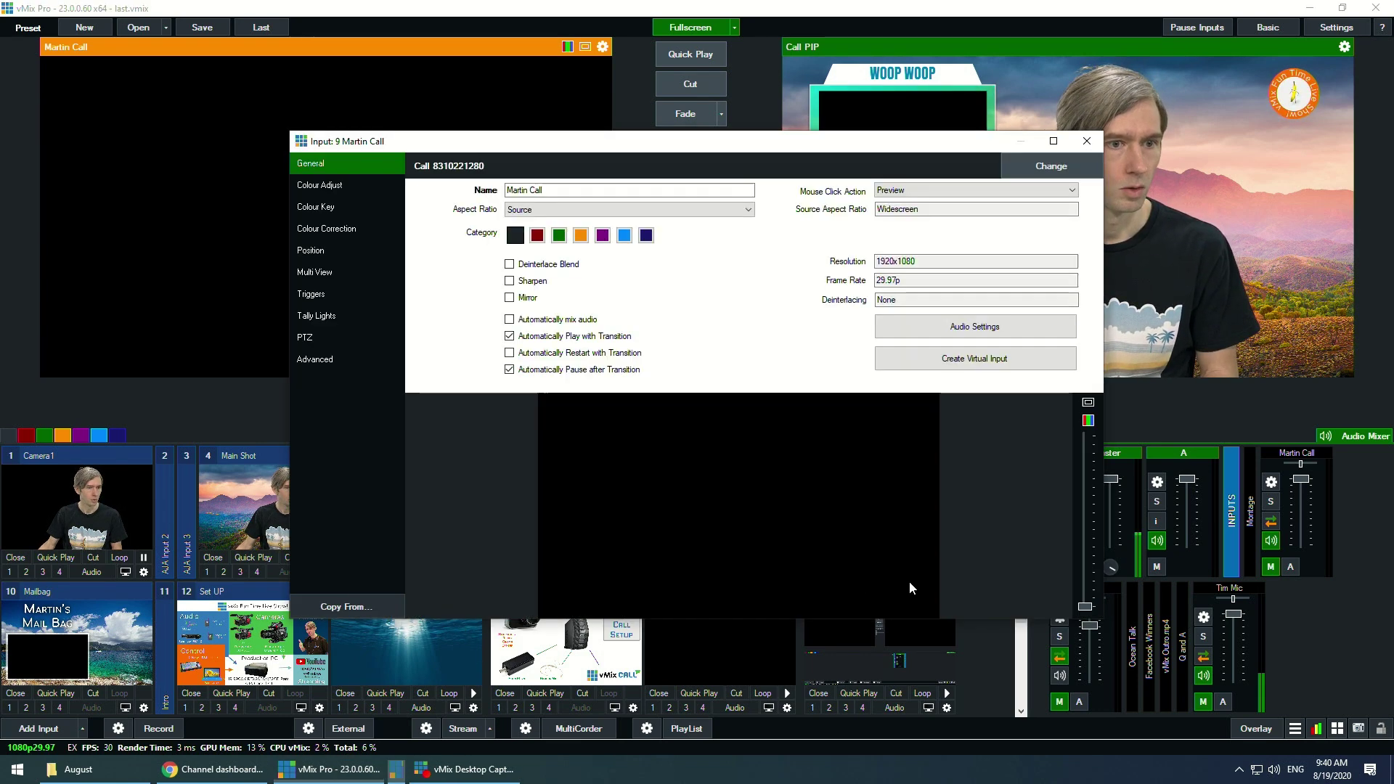
click(1086, 141)
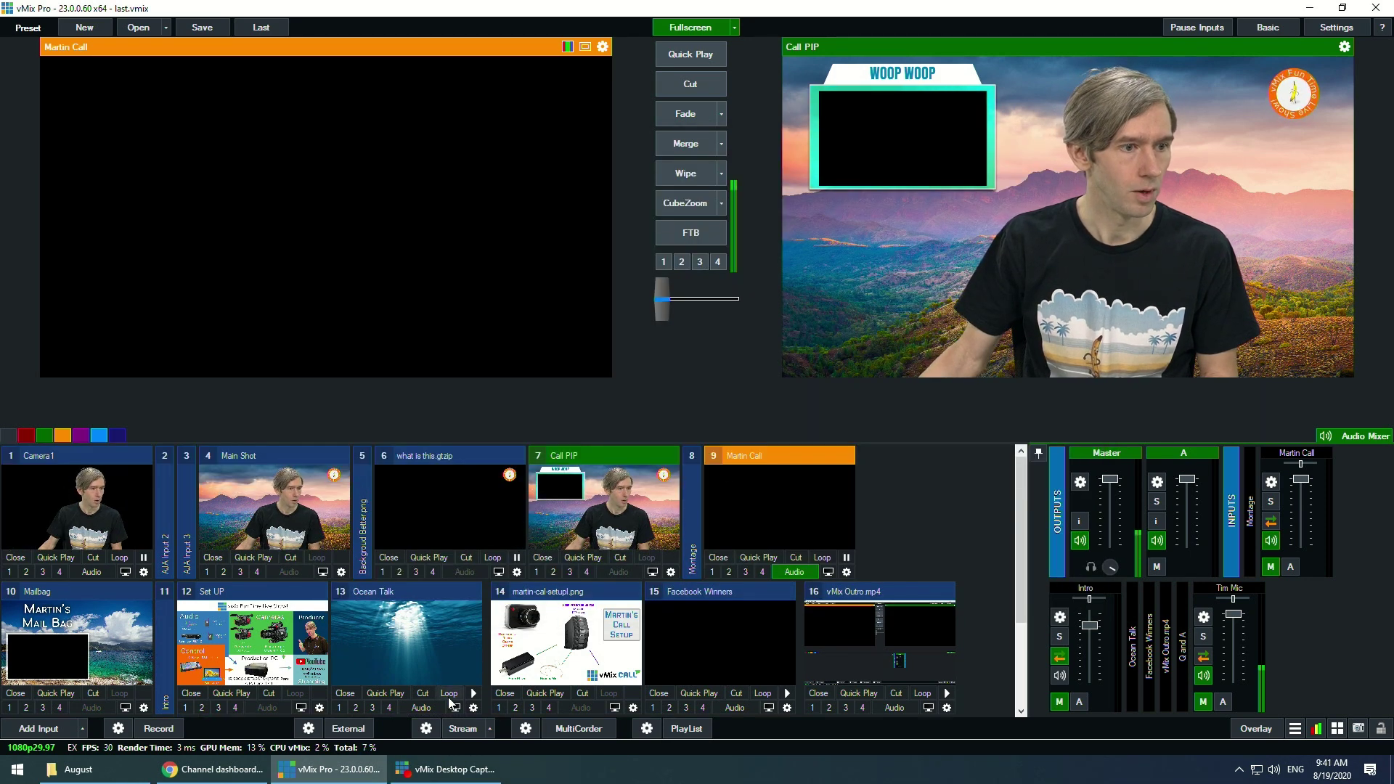
click(472, 707)
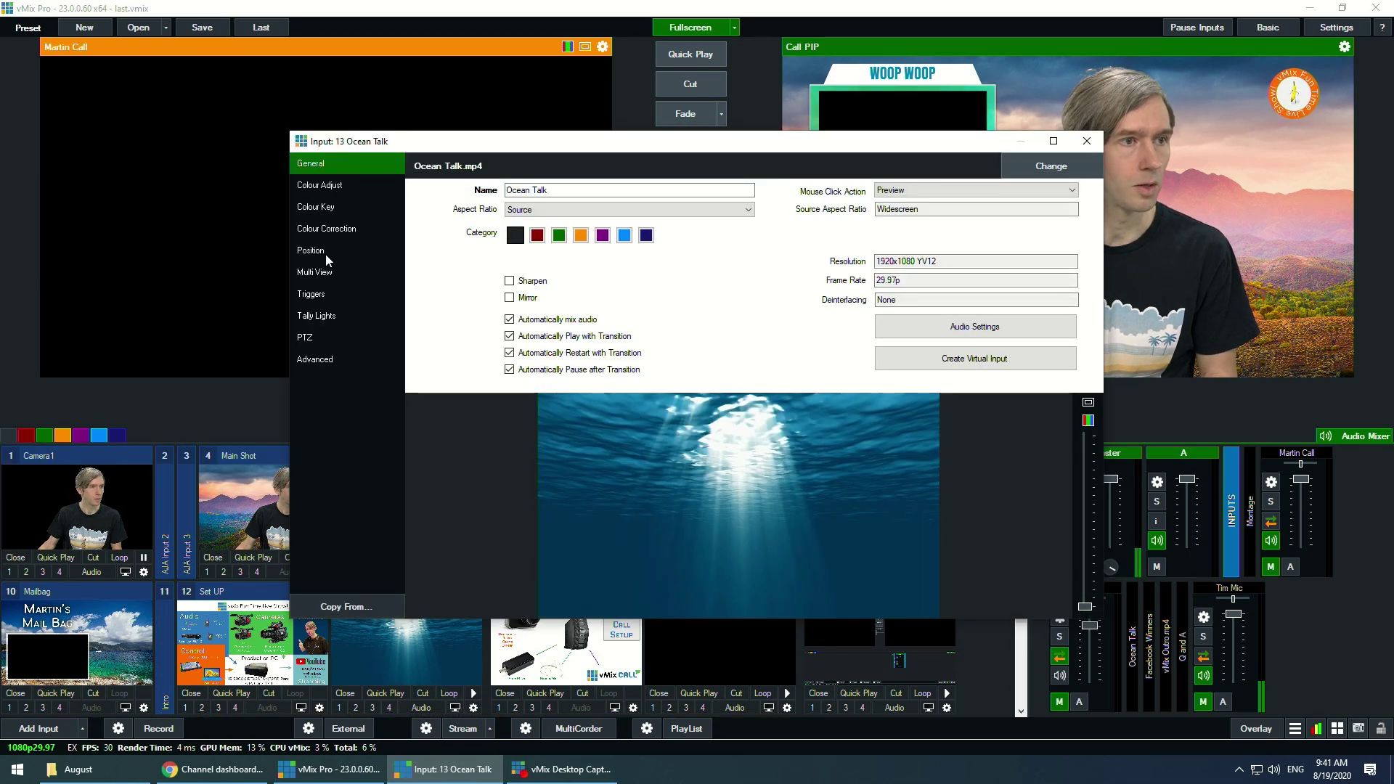
click(325, 294)
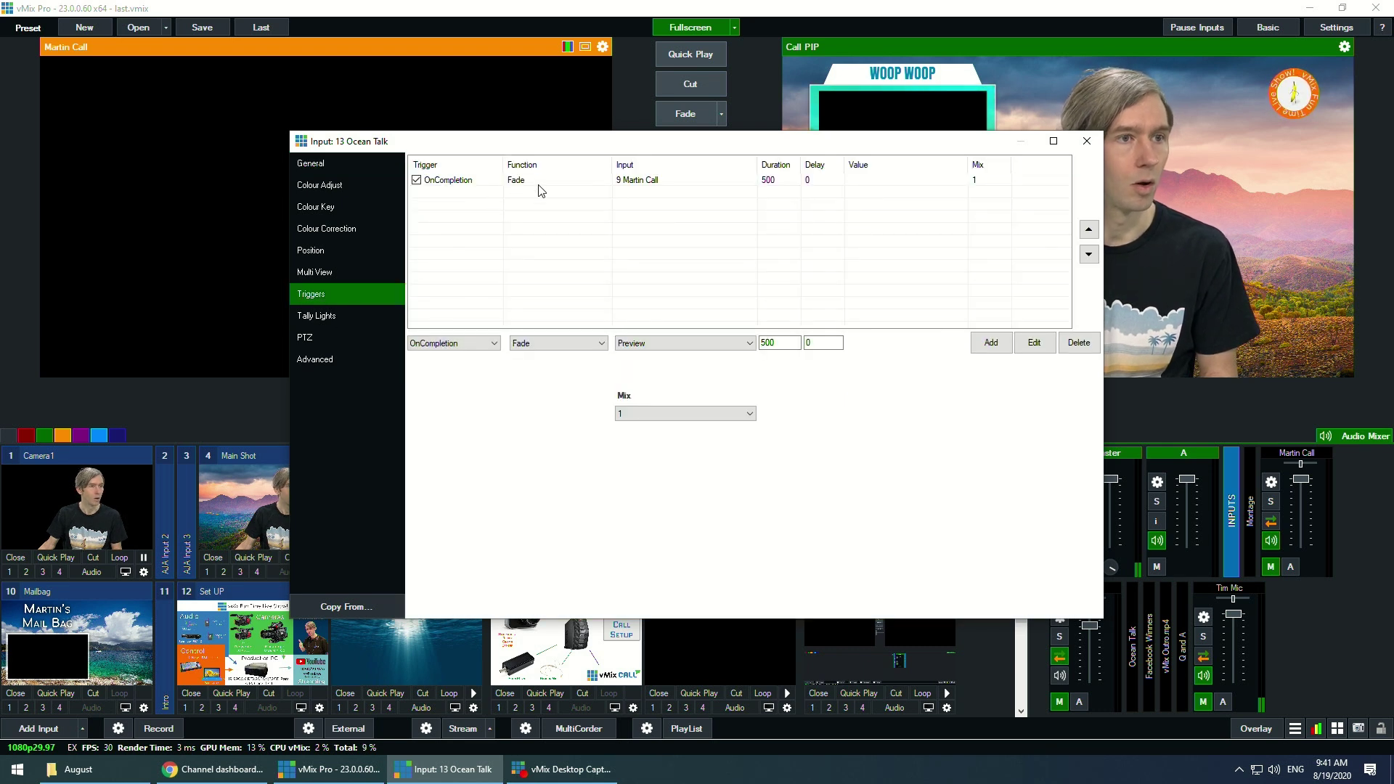
click(569, 345)
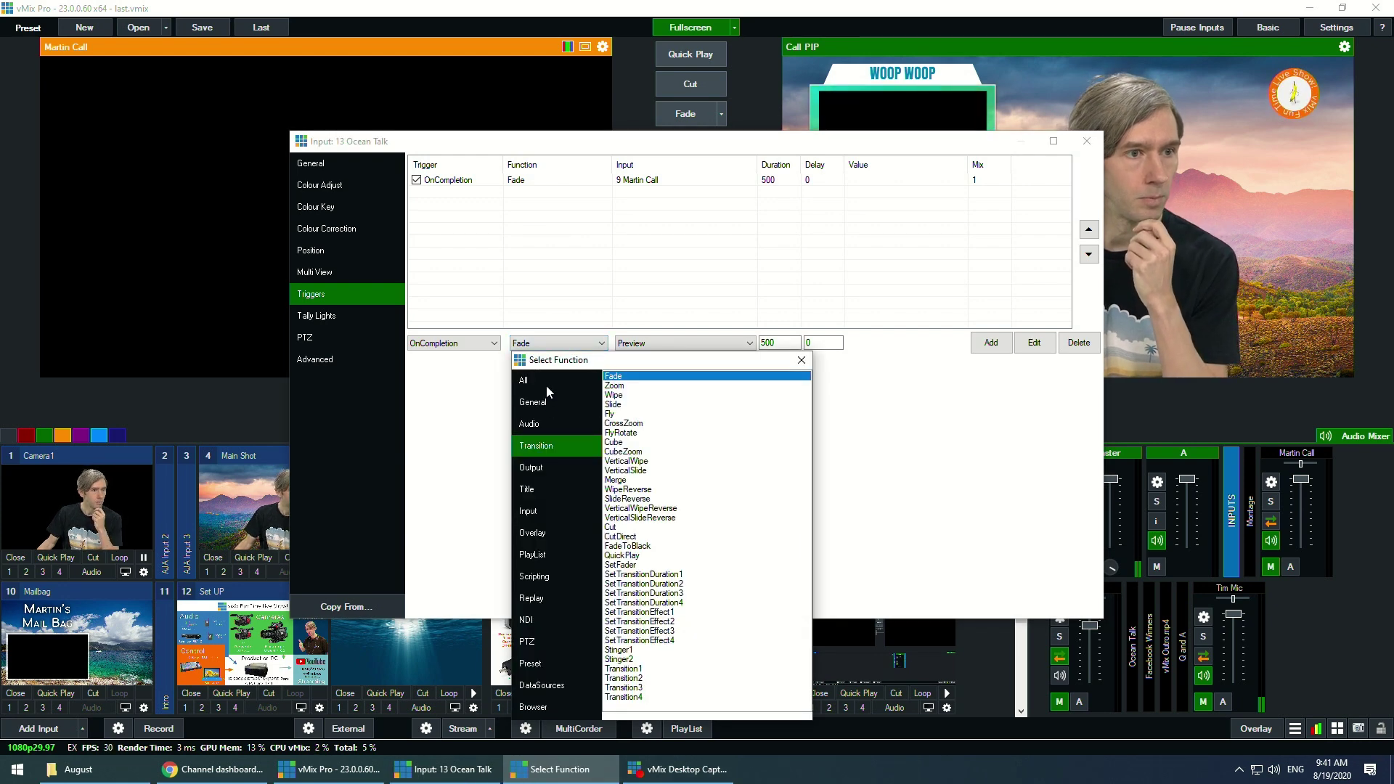
click(541, 424)
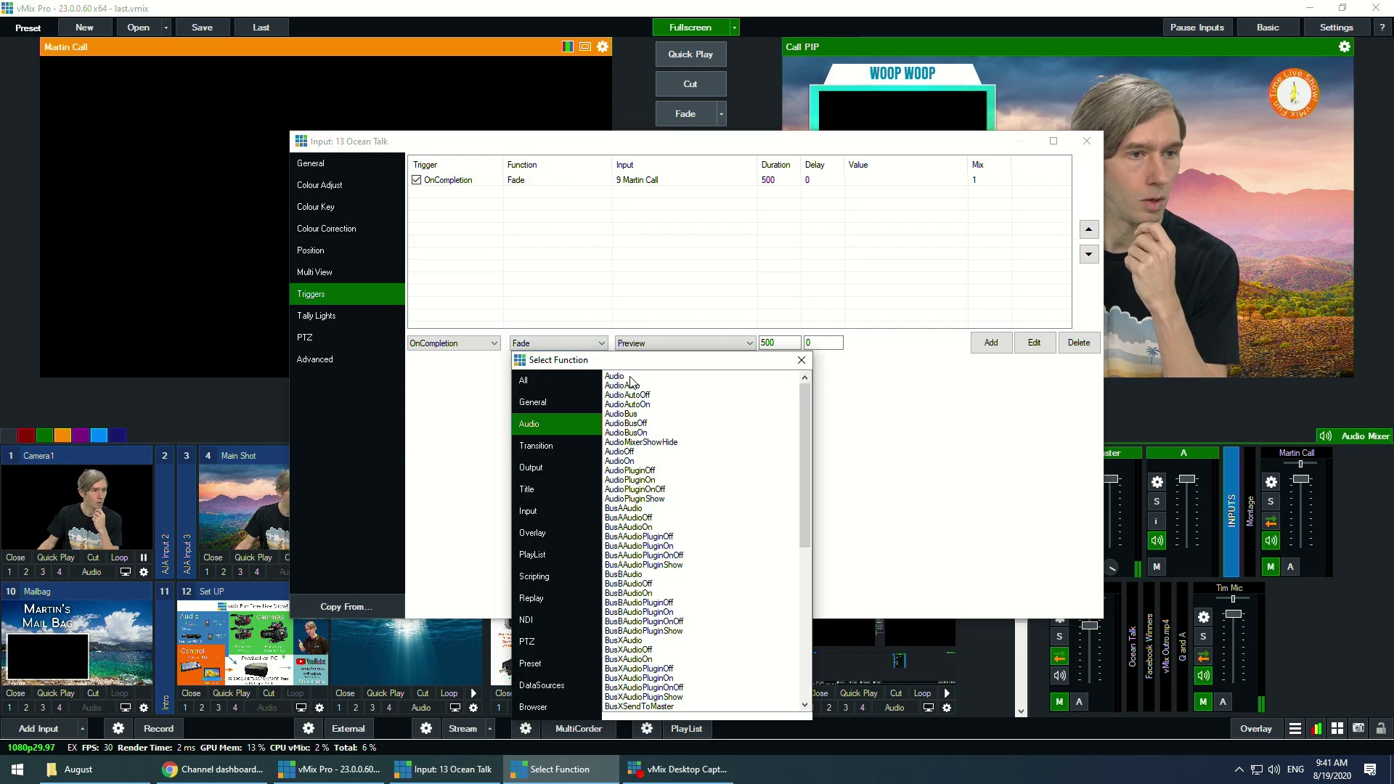
double_click(619, 461)
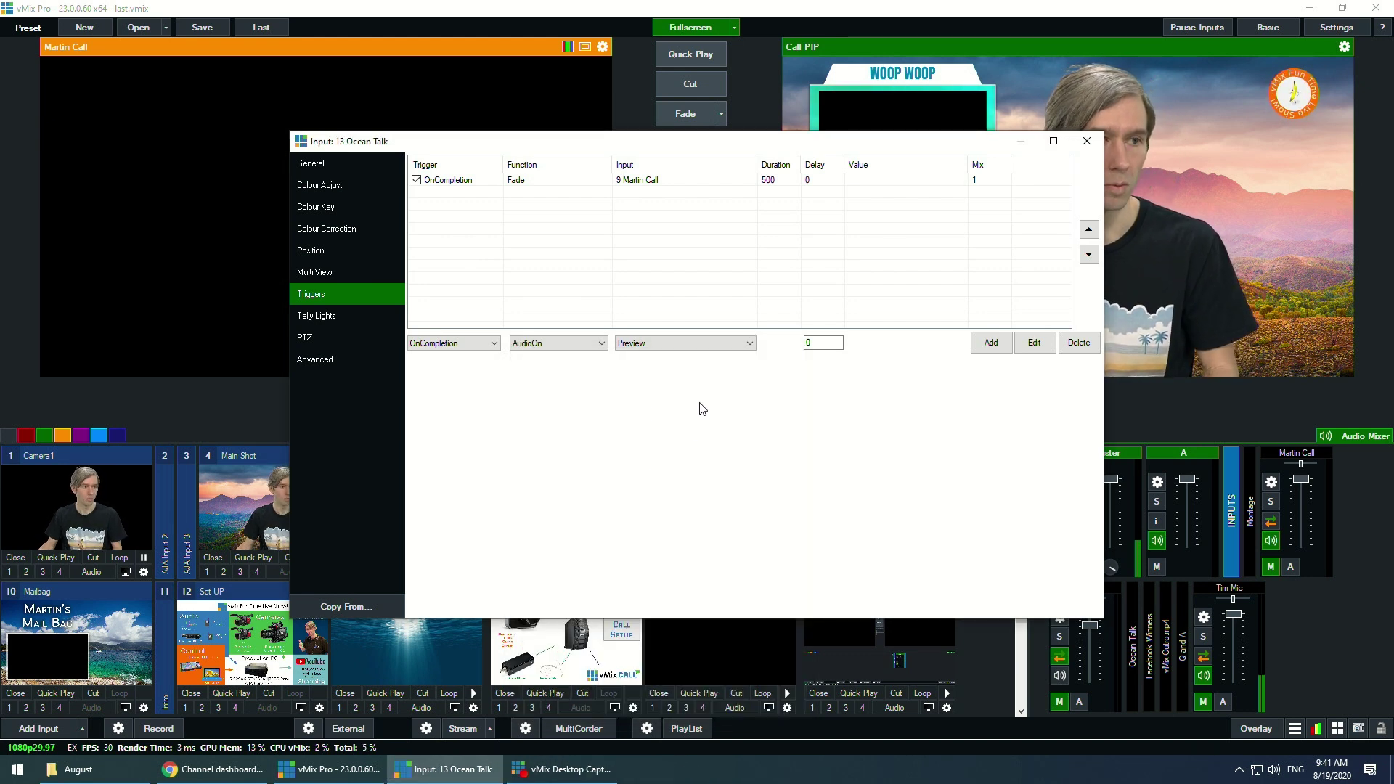
click(683, 343)
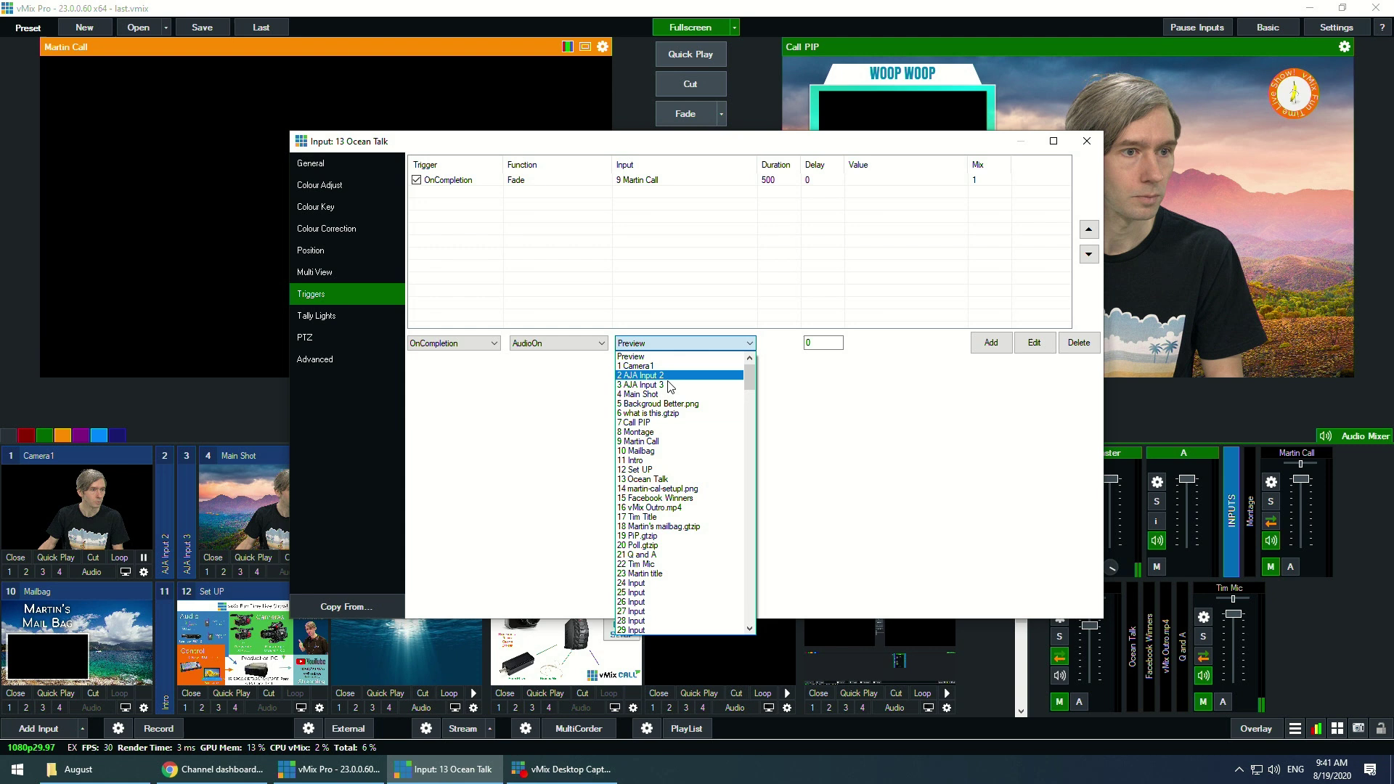
click(653, 441)
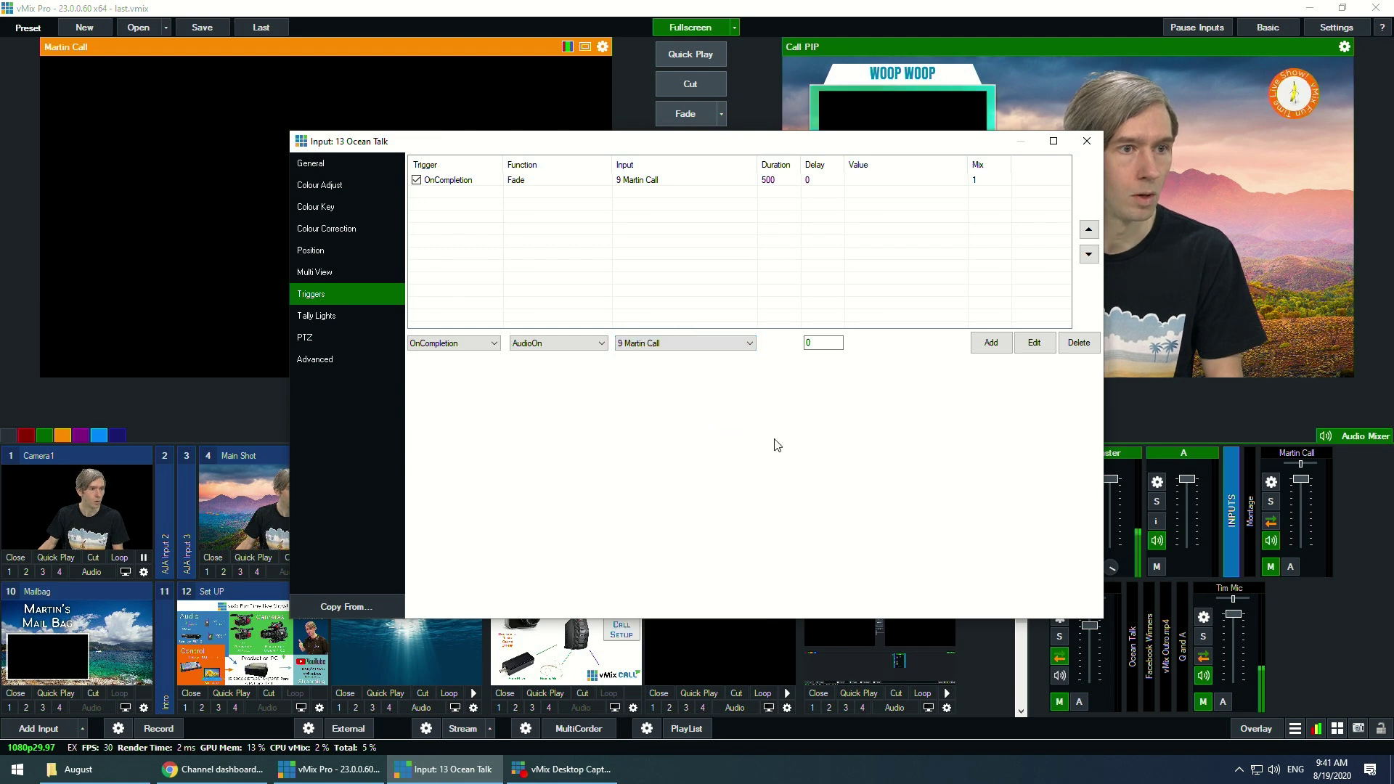
click(990, 343)
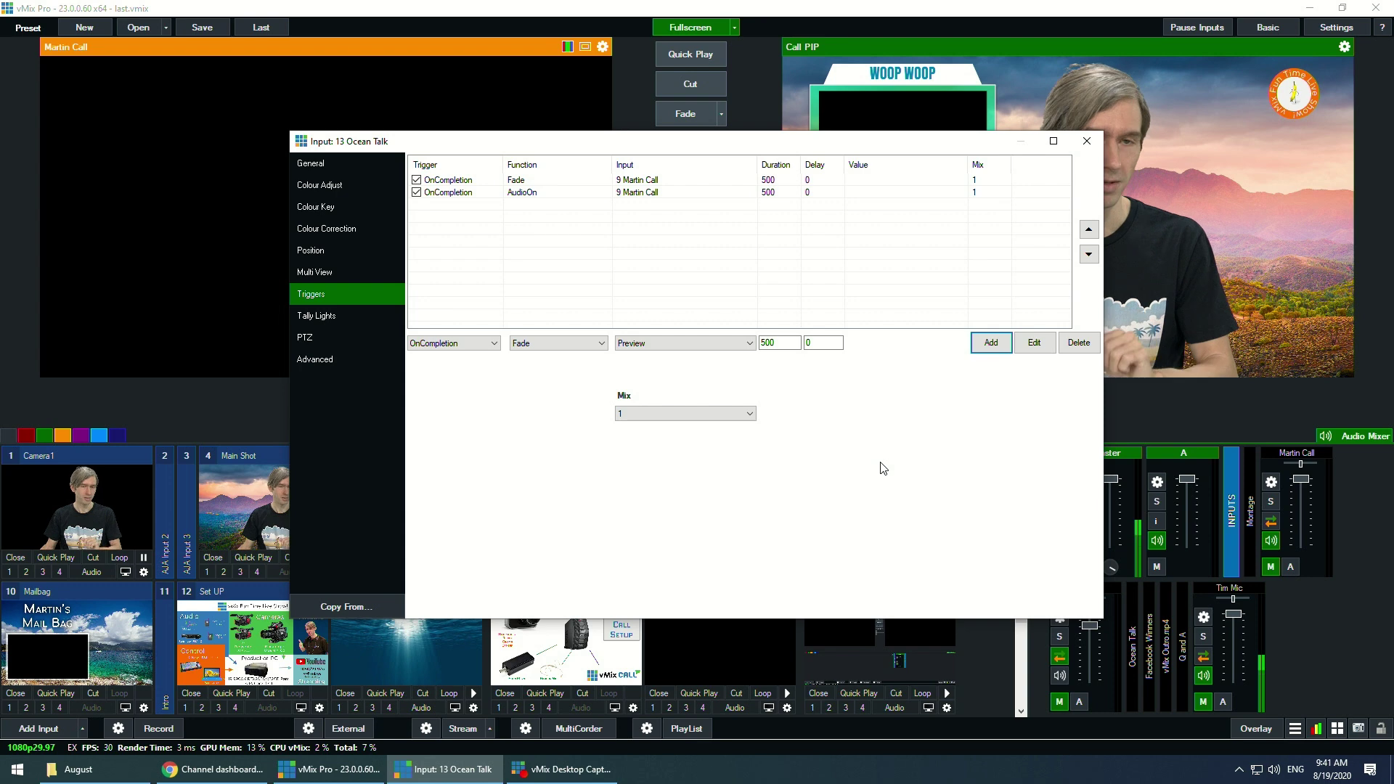
click(1084, 141)
Air Ocean Talk, toggle Martin Call's audio on then off, and cut back to Main Shot
click(450, 680)
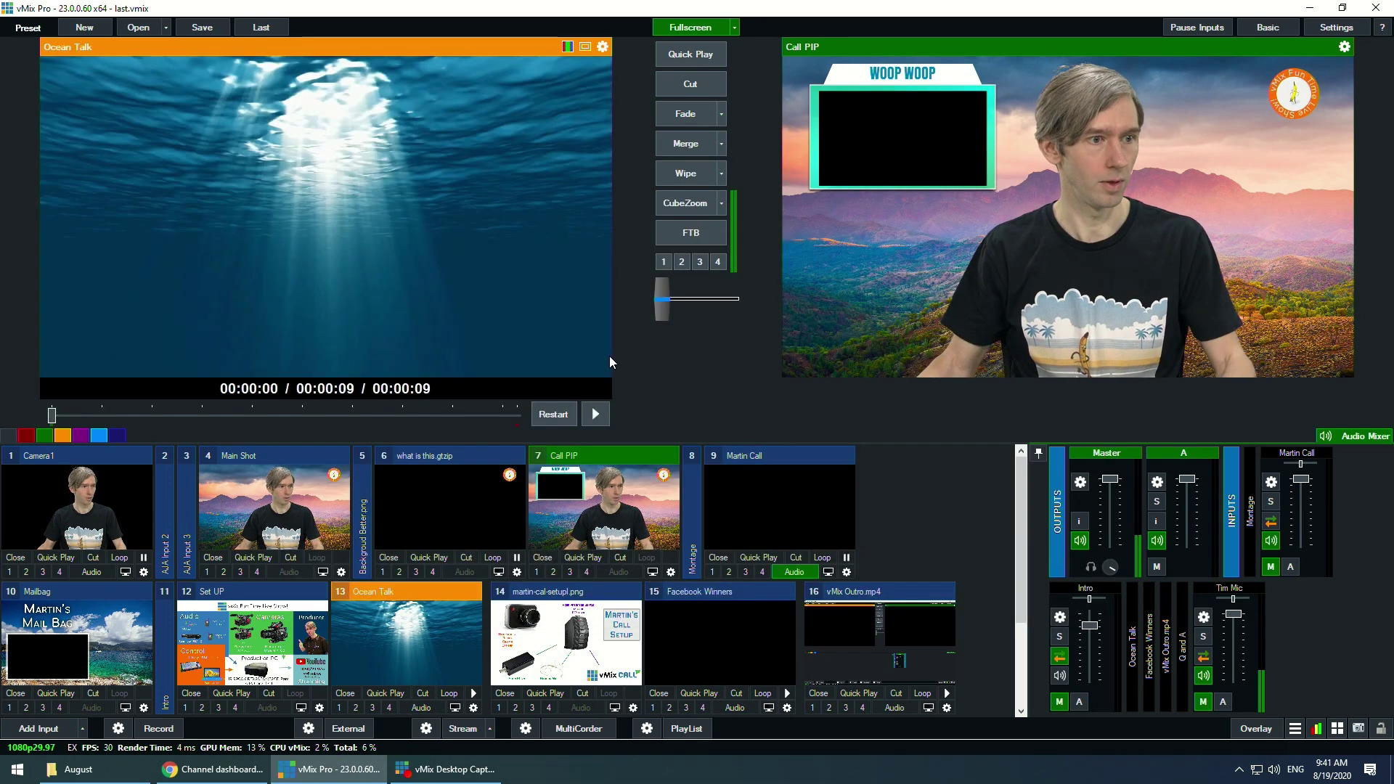
click(707, 83)
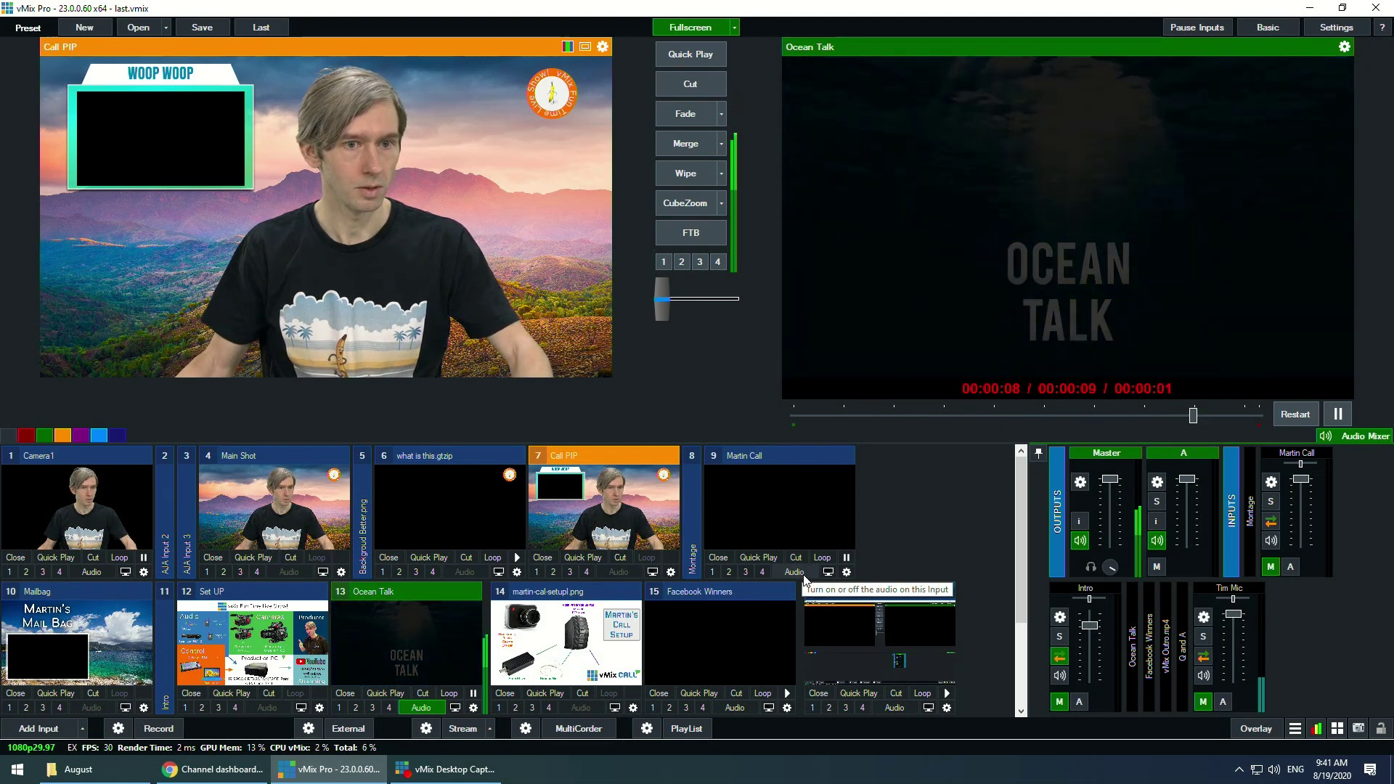
click(803, 576)
key(space)
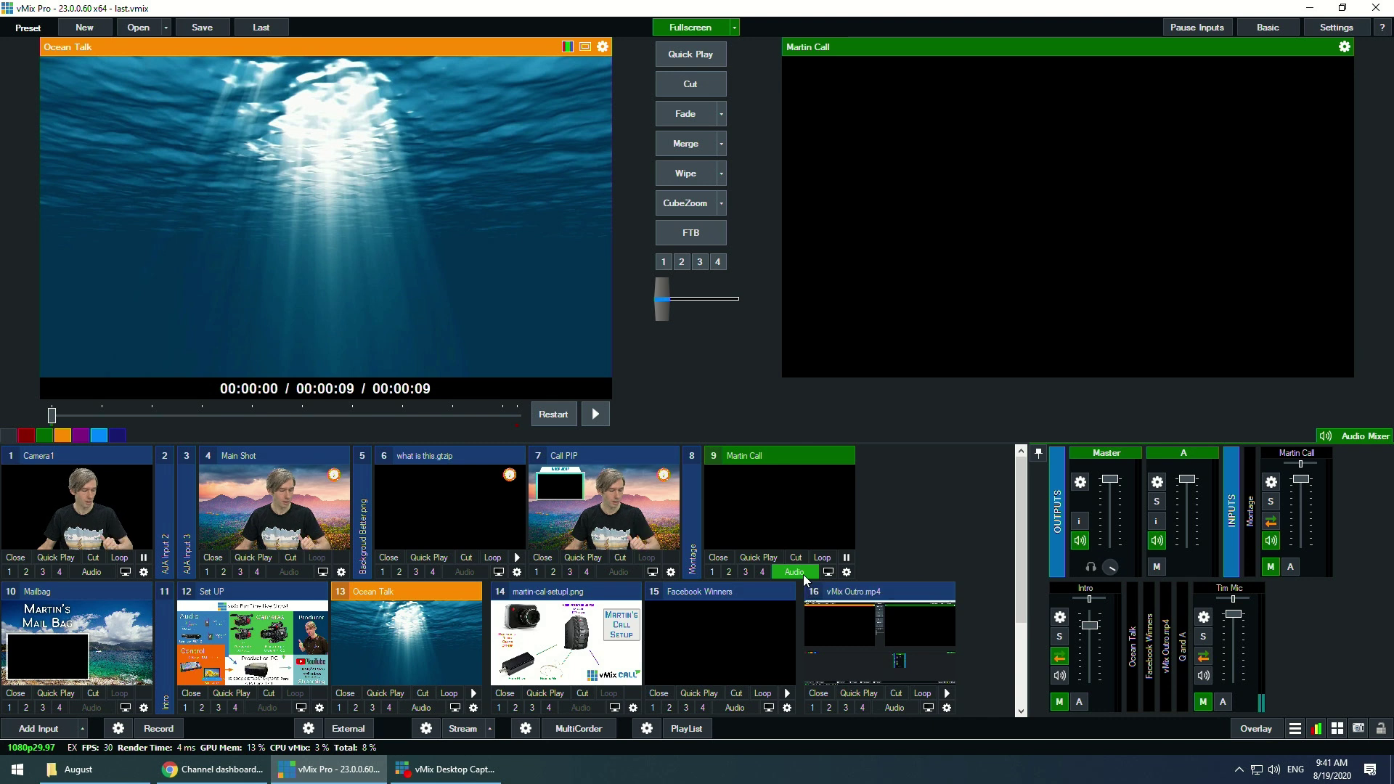
click(803, 574)
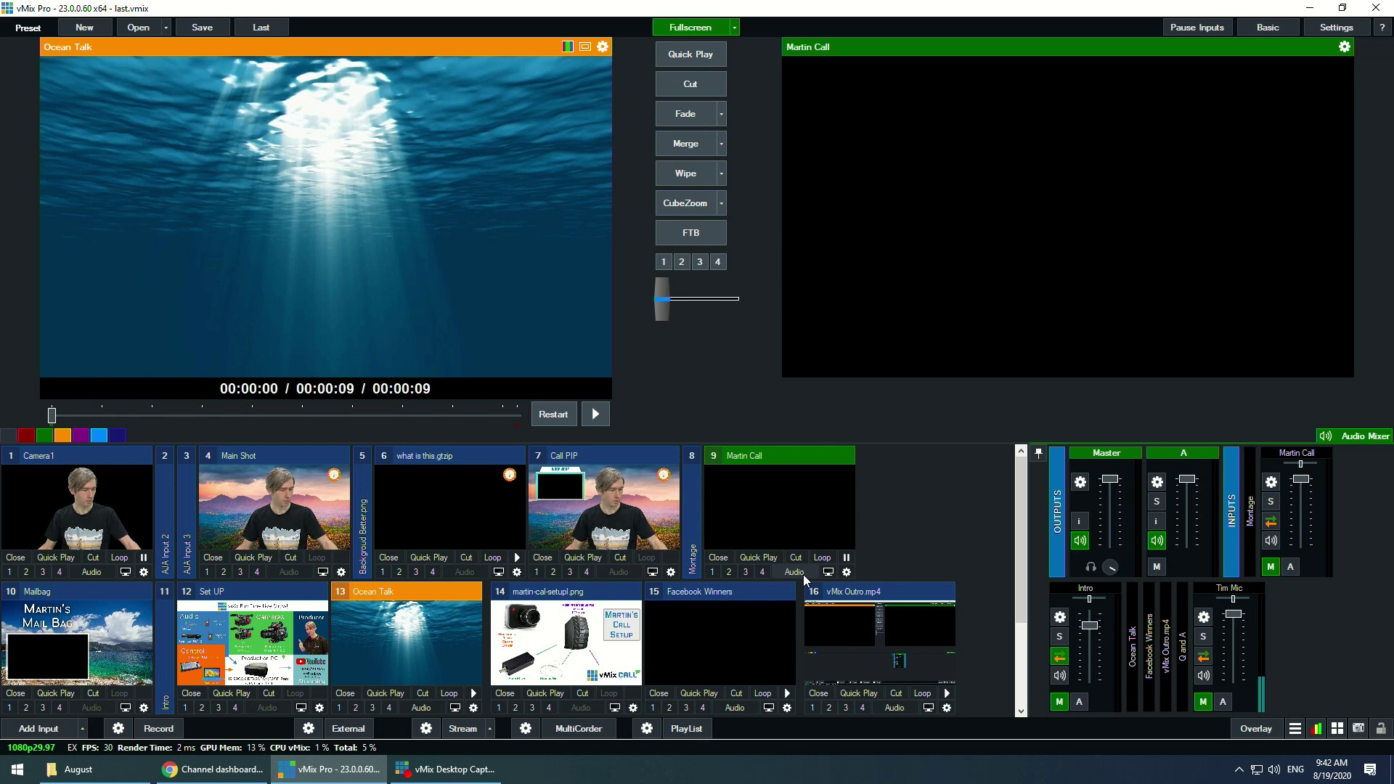
key(4)
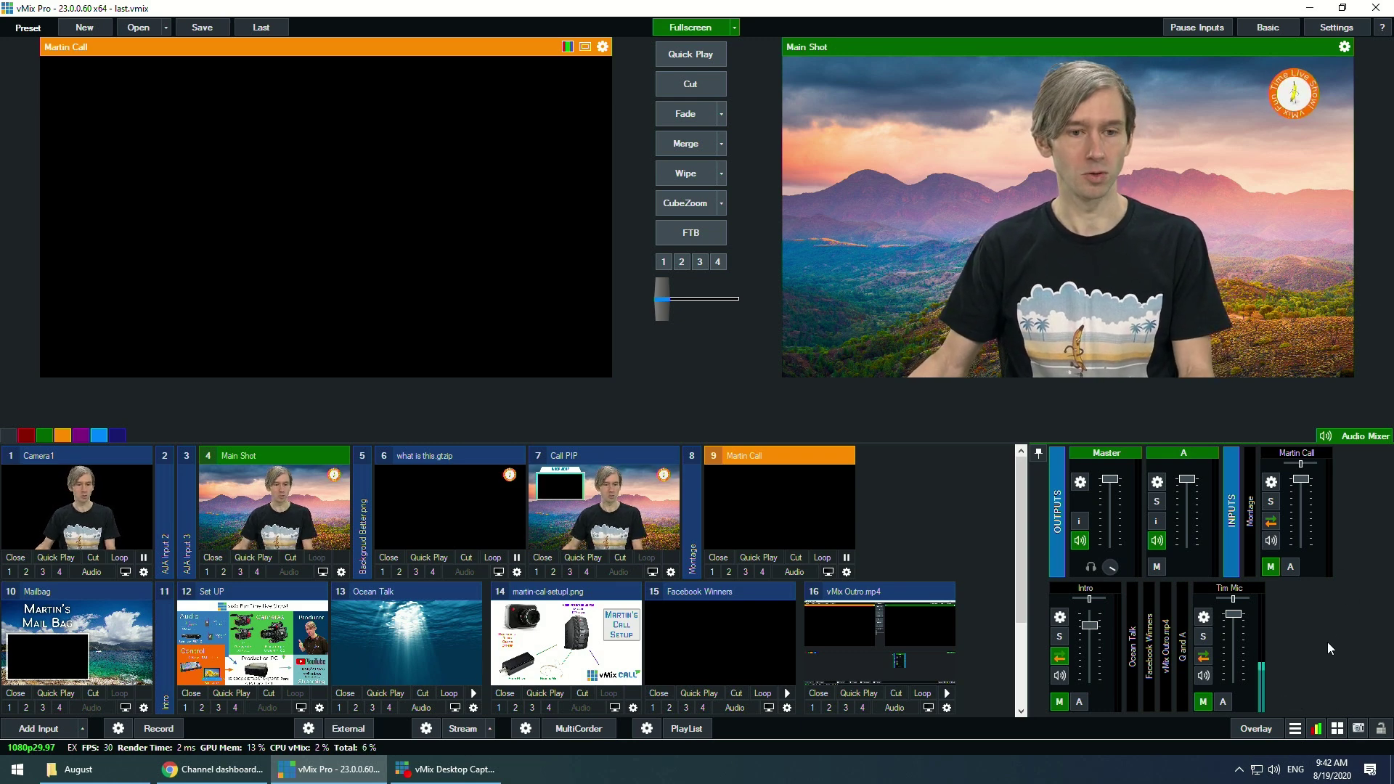
Launch vMix Social, source Facebook comments from the August Upgrade Giveaway post, and open its web view
click(1294, 728)
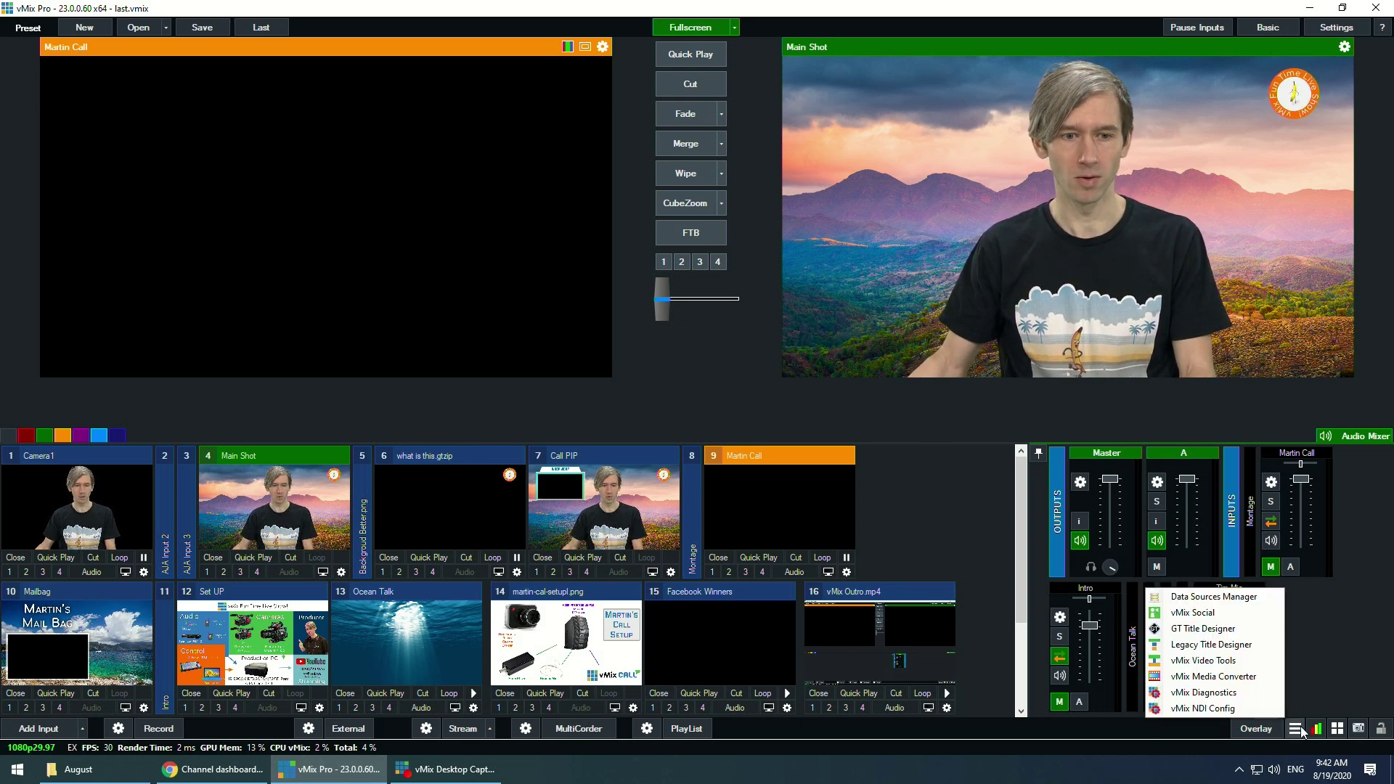
click(1193, 611)
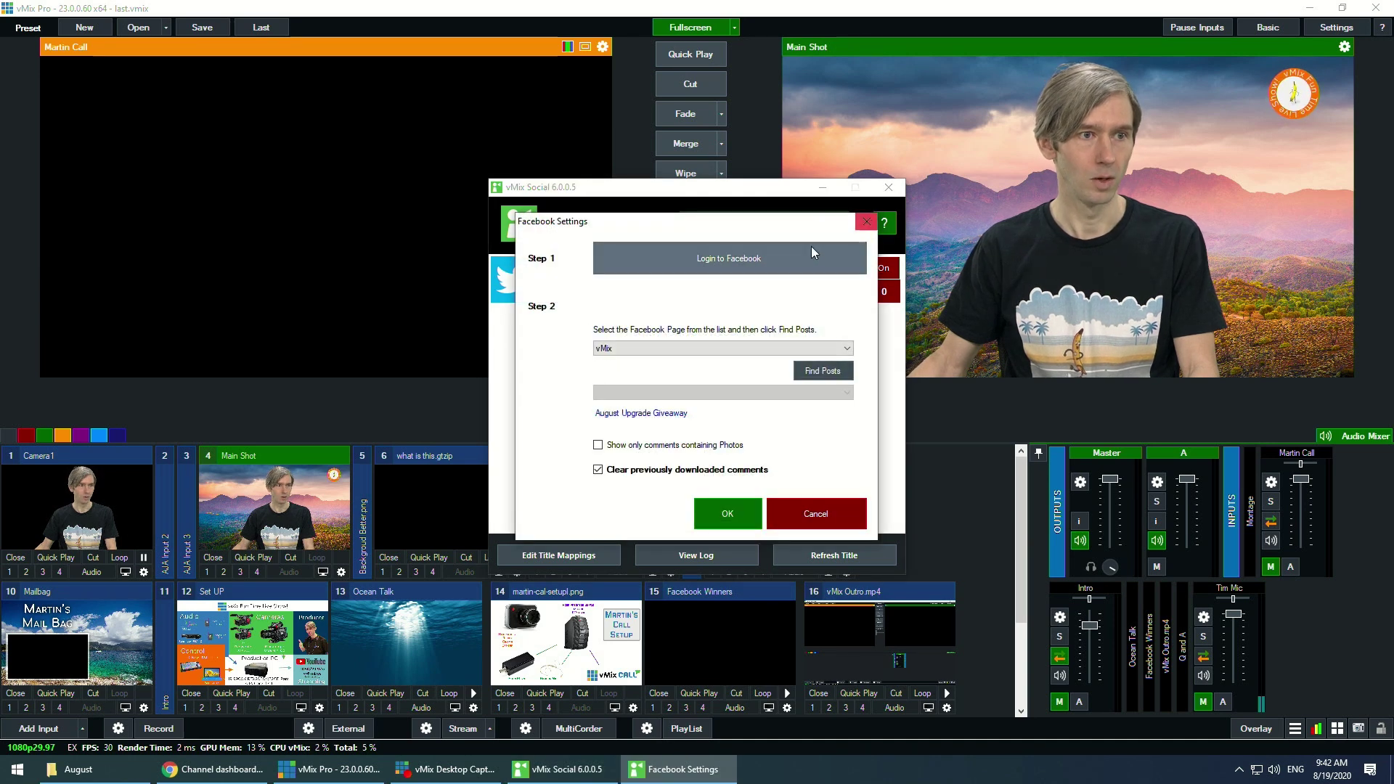
click(833, 373)
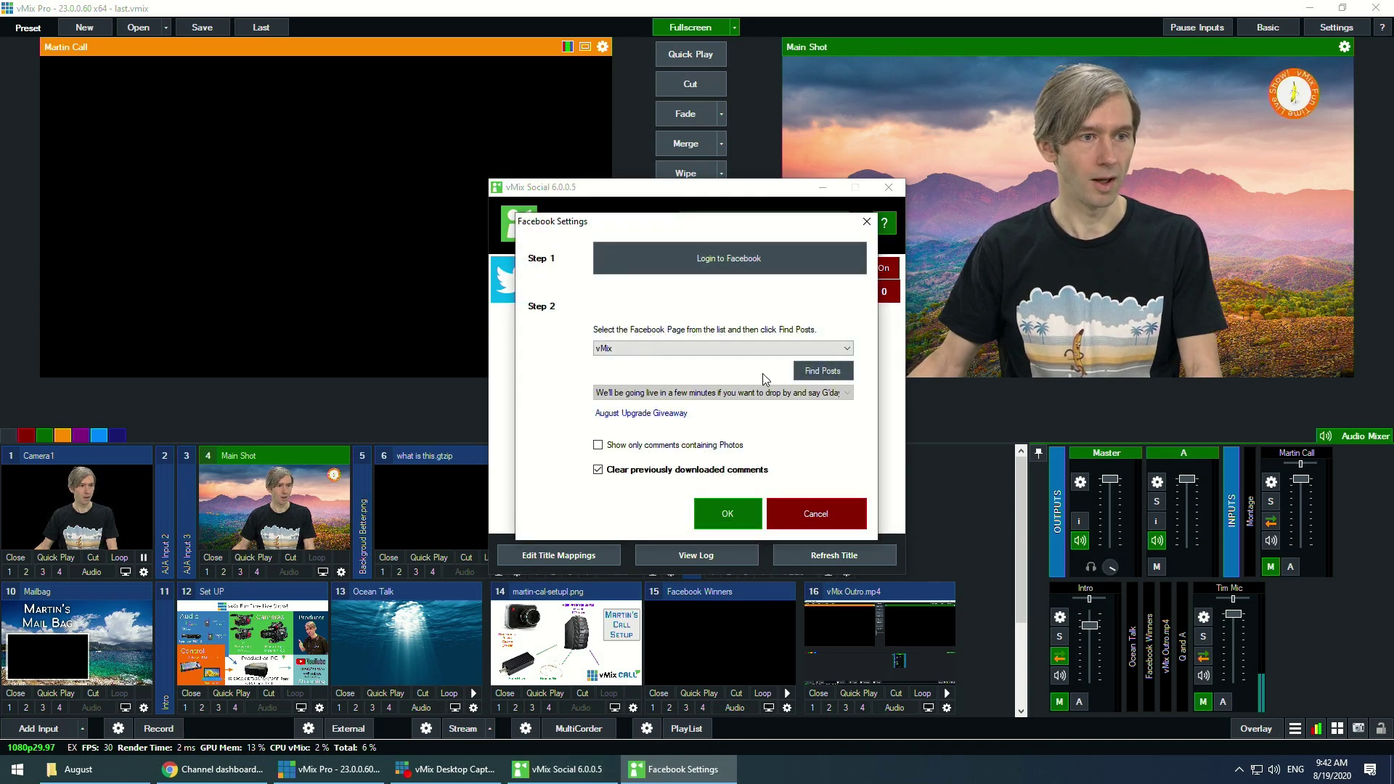
click(748, 393)
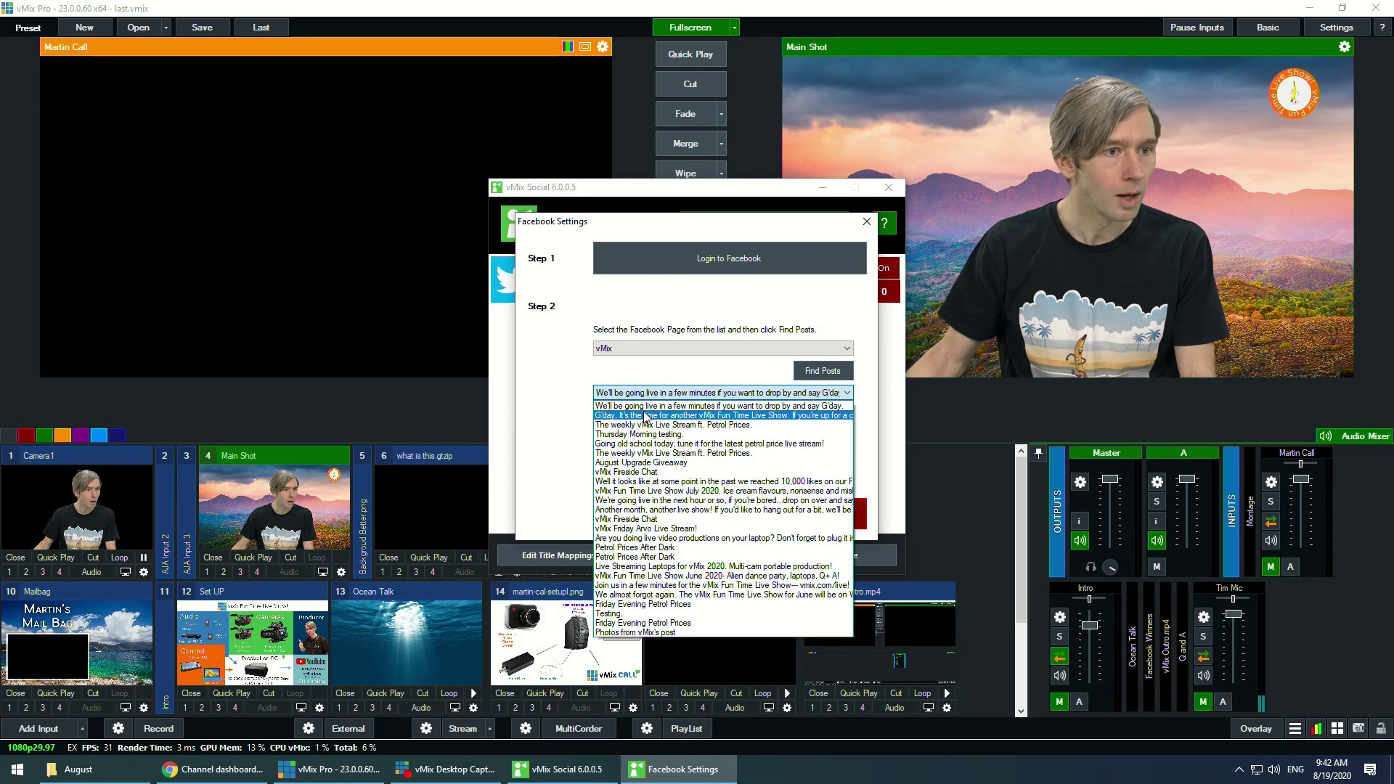
click(657, 462)
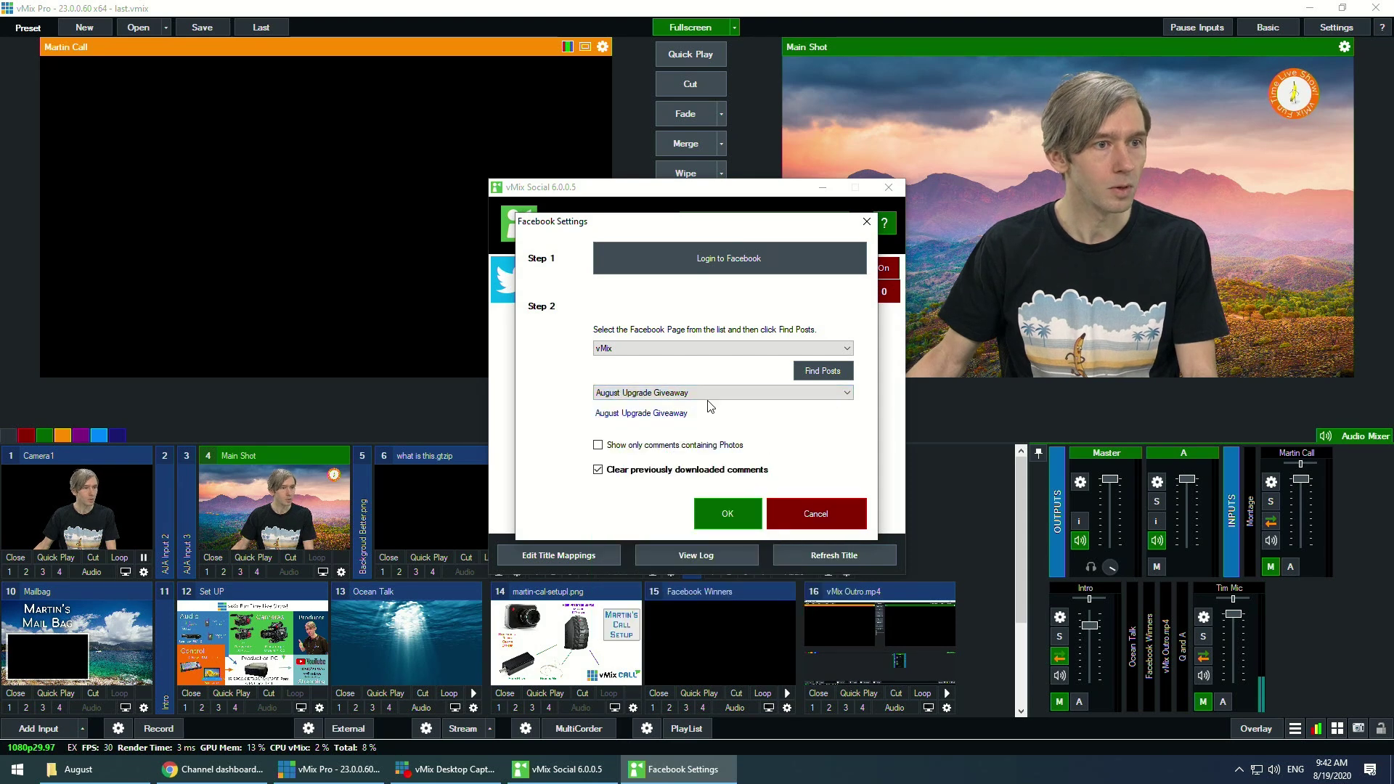
click(733, 514)
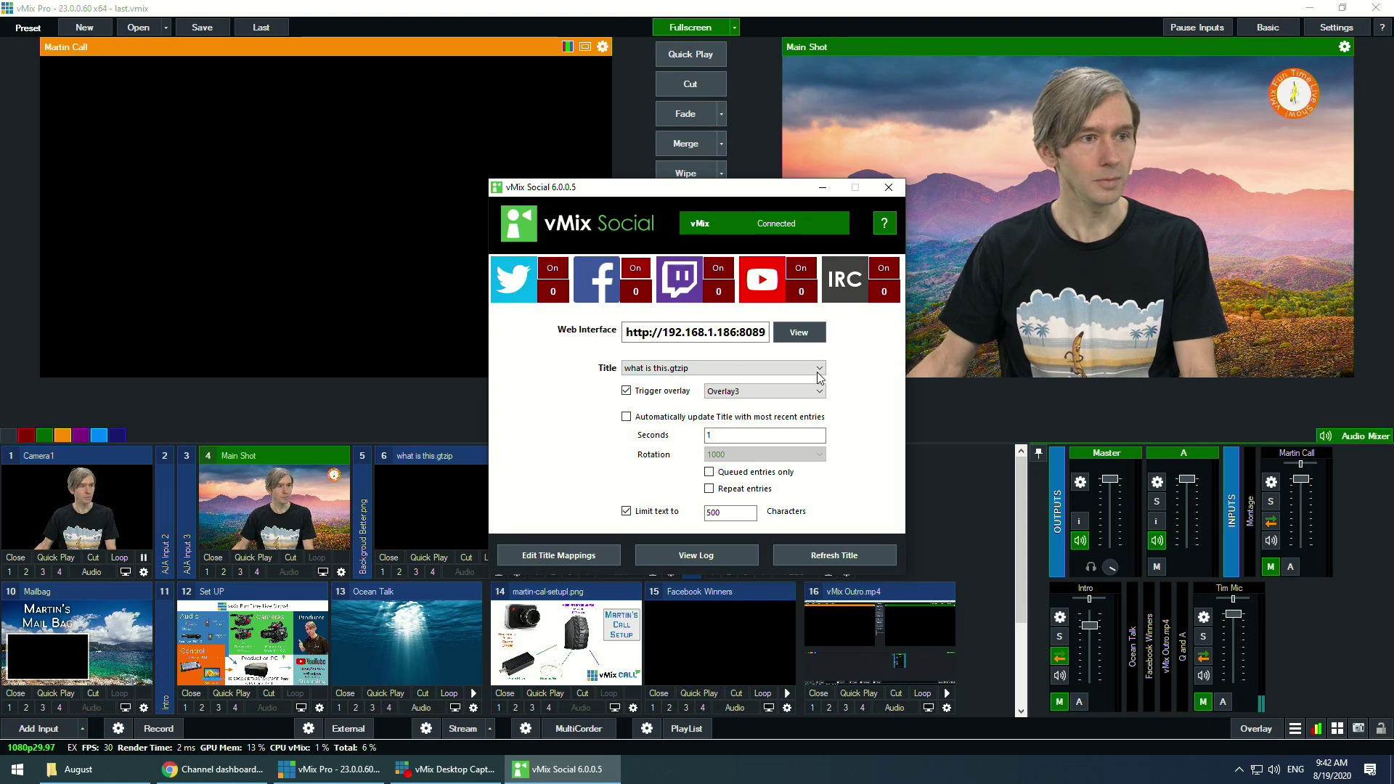
click(798, 332)
text(andrew)
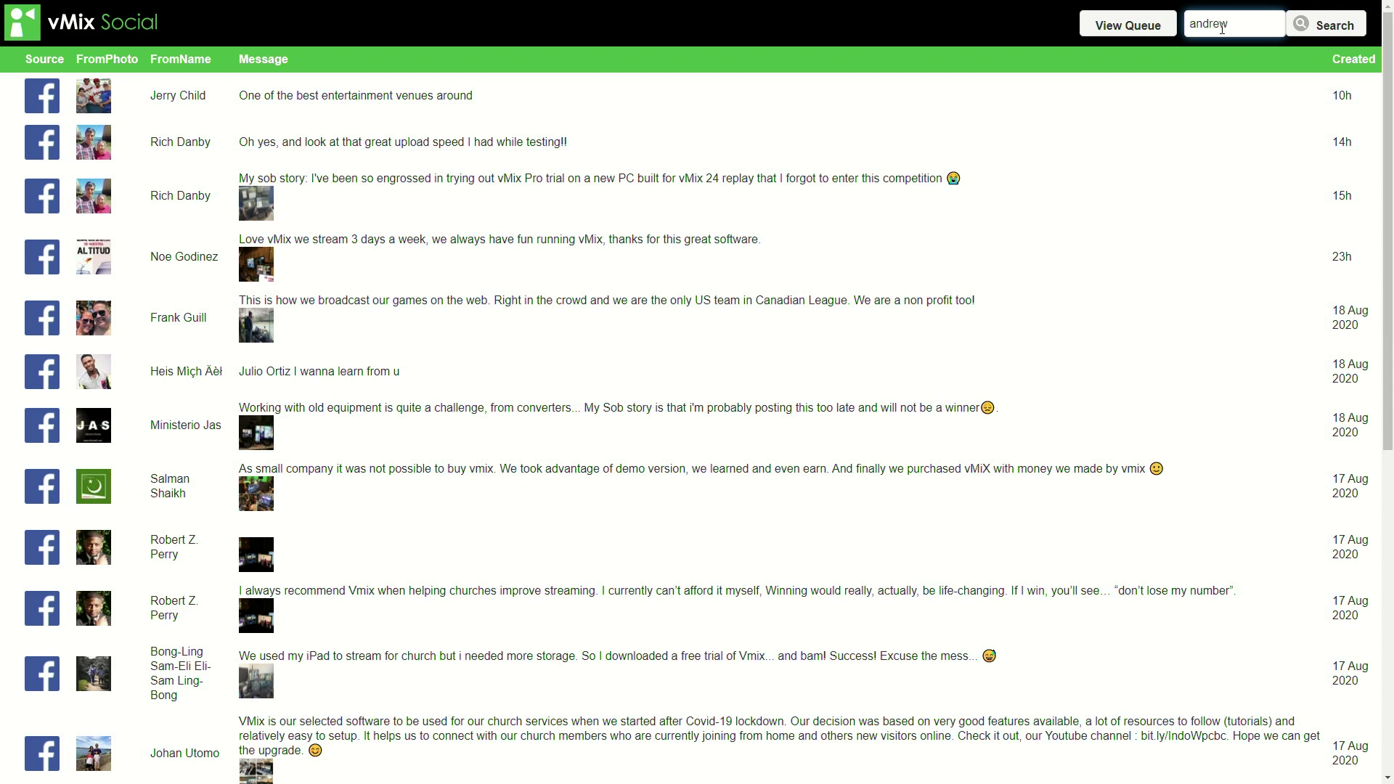
key(Return)
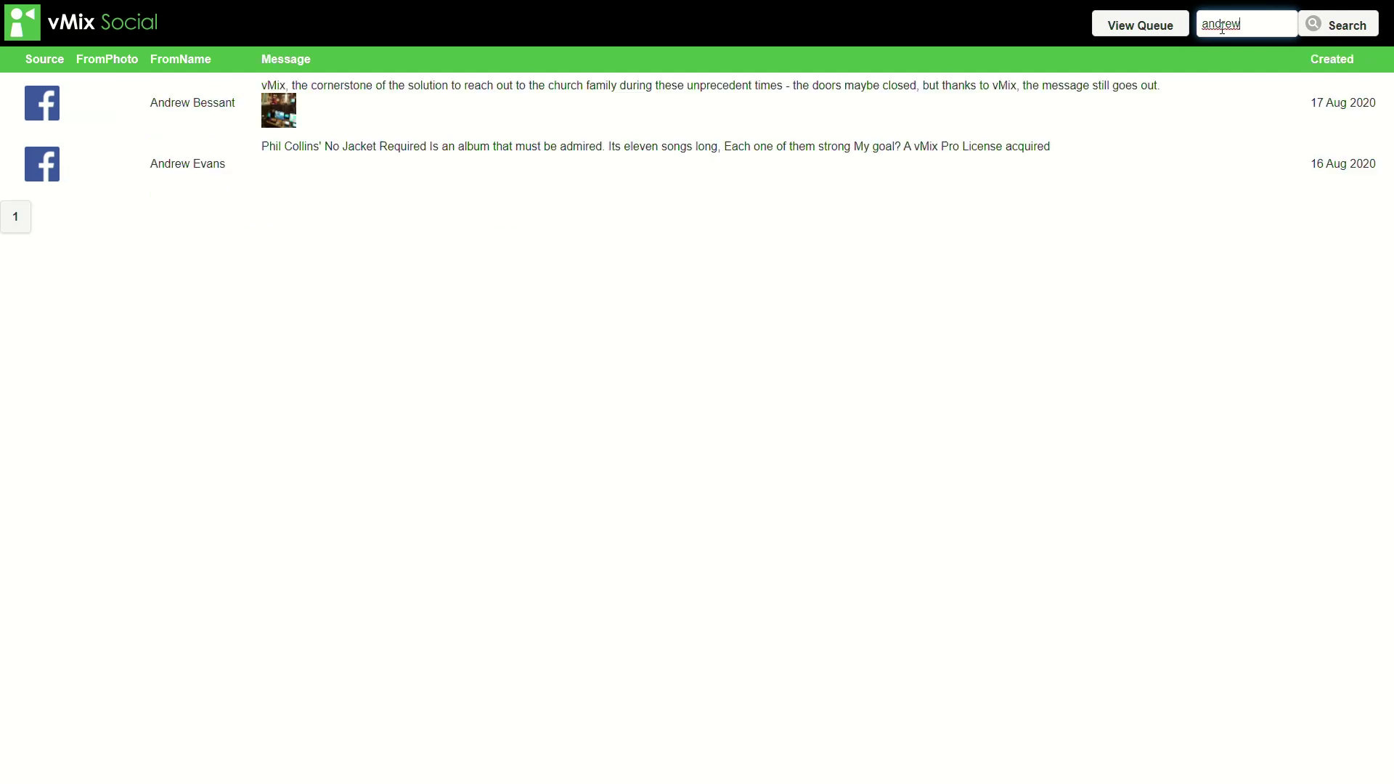
click(515, 151)
click(608, 55)
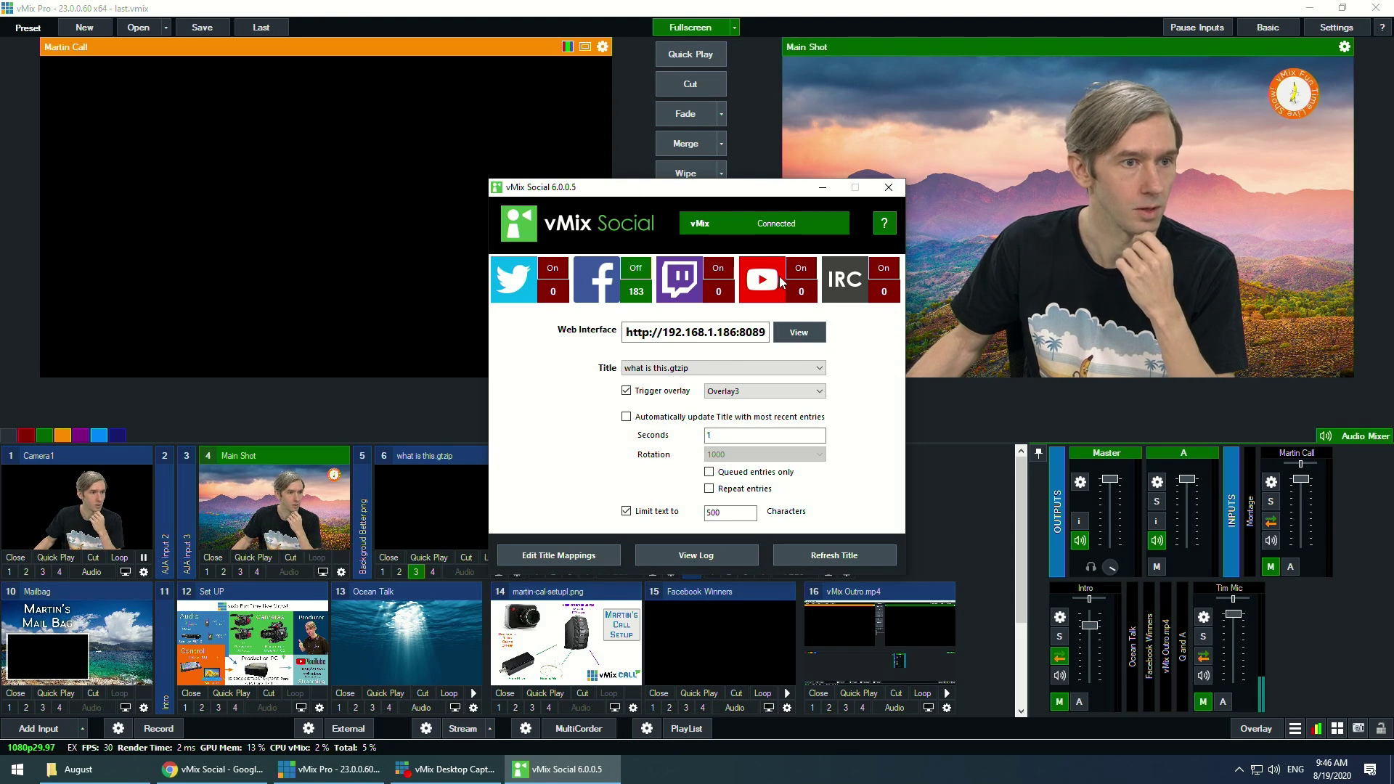
Set YouTube chat to come from the vMix Fun Time Live Show August 2020 stream
click(776, 277)
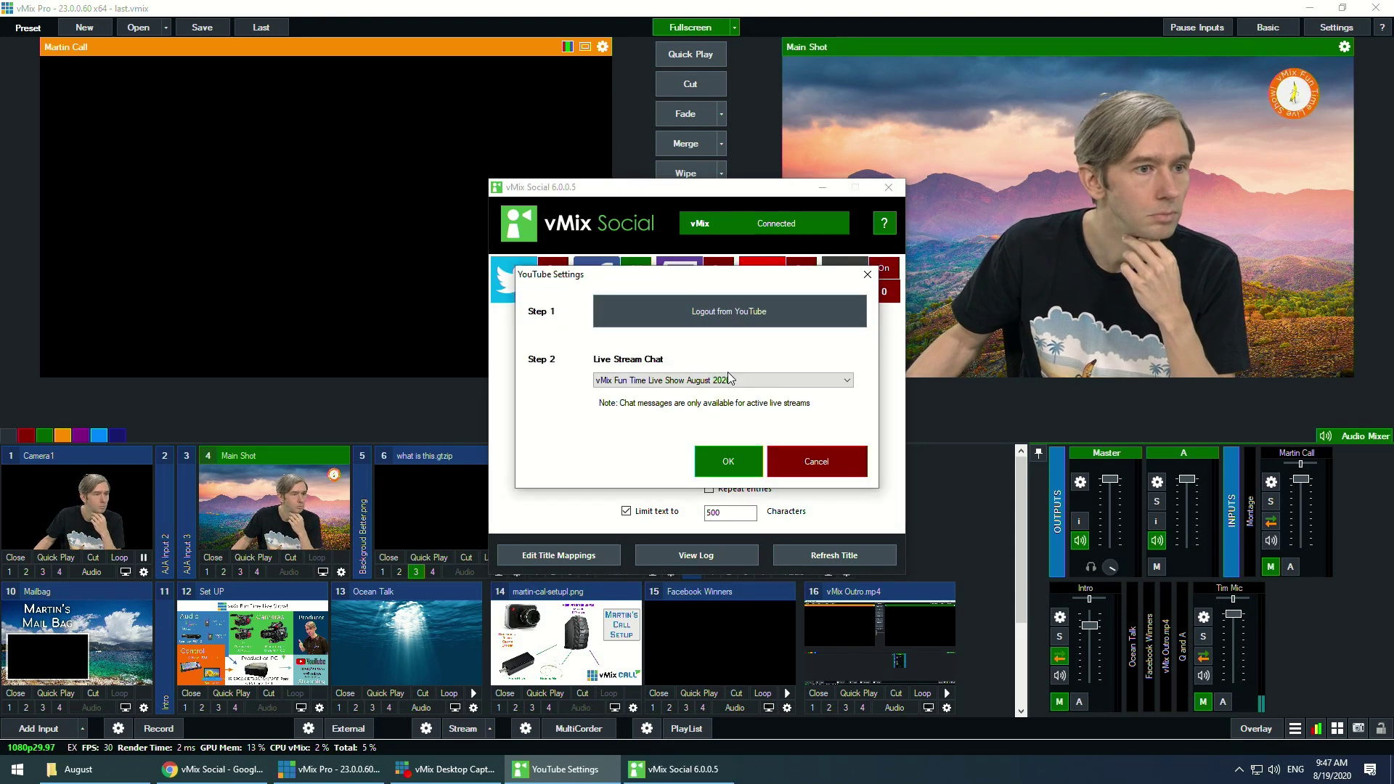
click(729, 381)
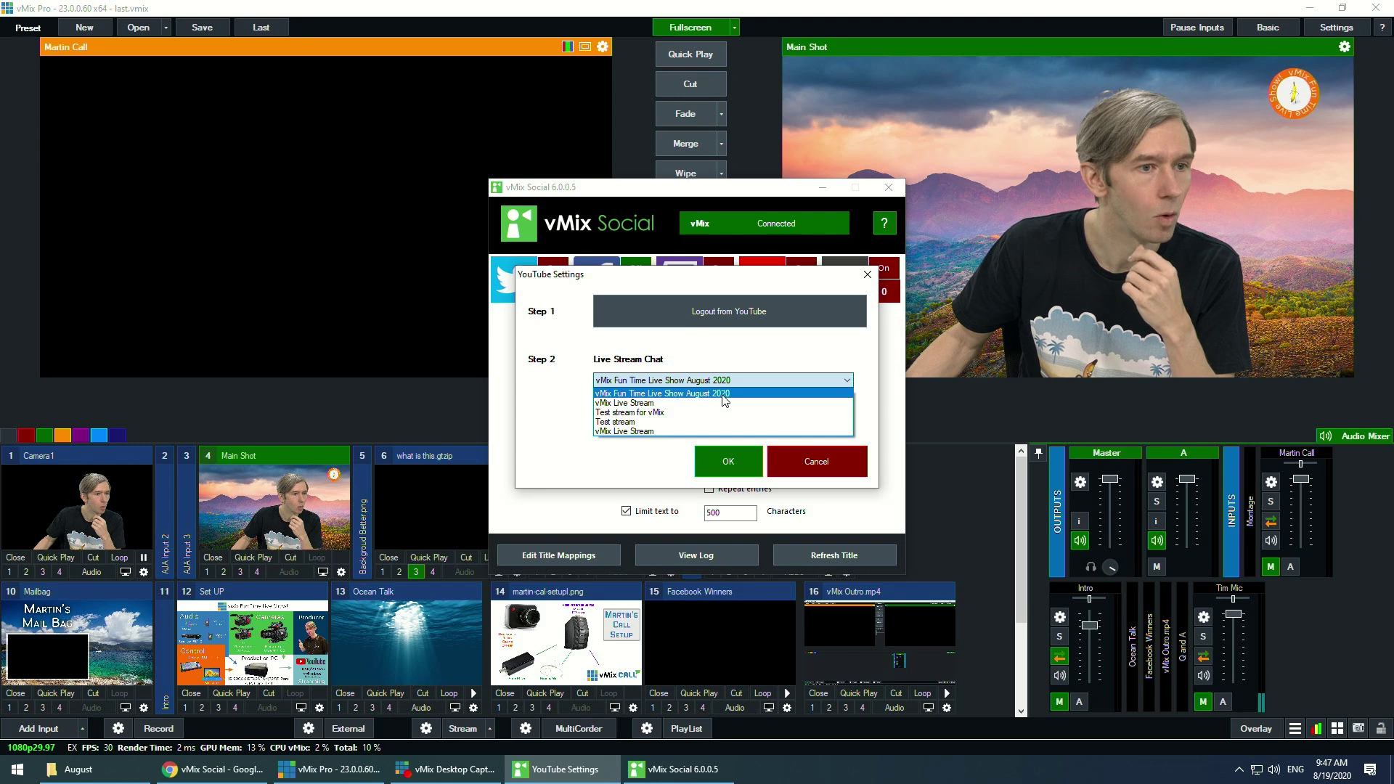
click(723, 394)
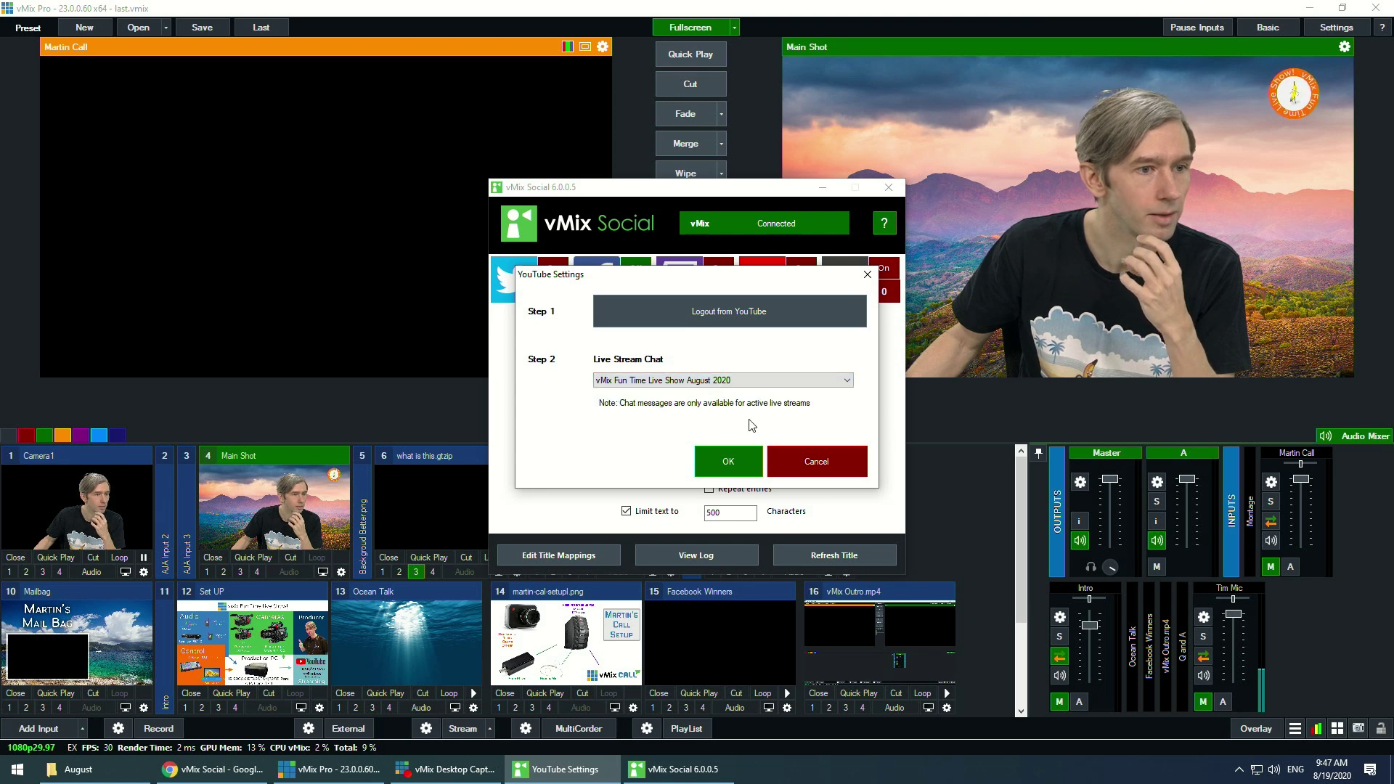
click(721, 458)
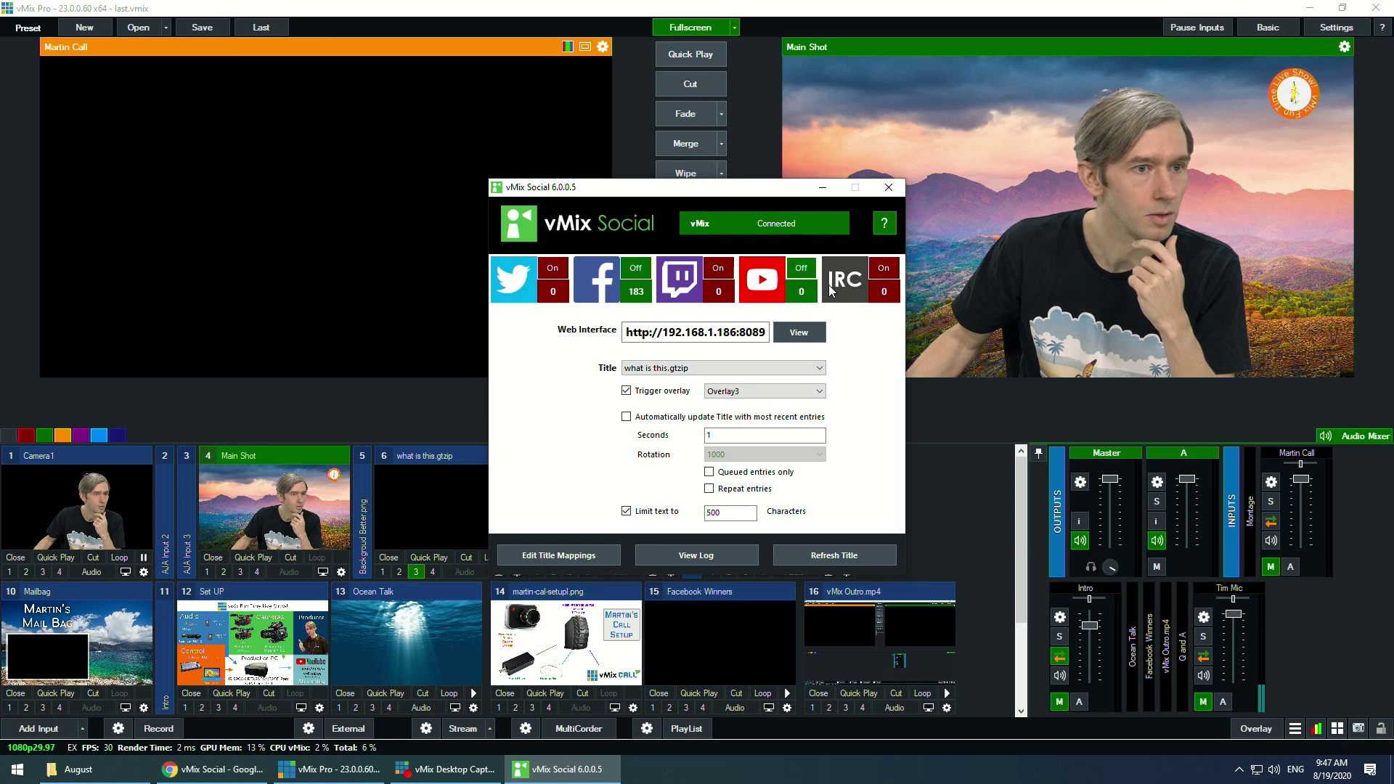
Choose the Social 2- Deets Red title template and hide the vMix Social window
click(683, 370)
click(806, 438)
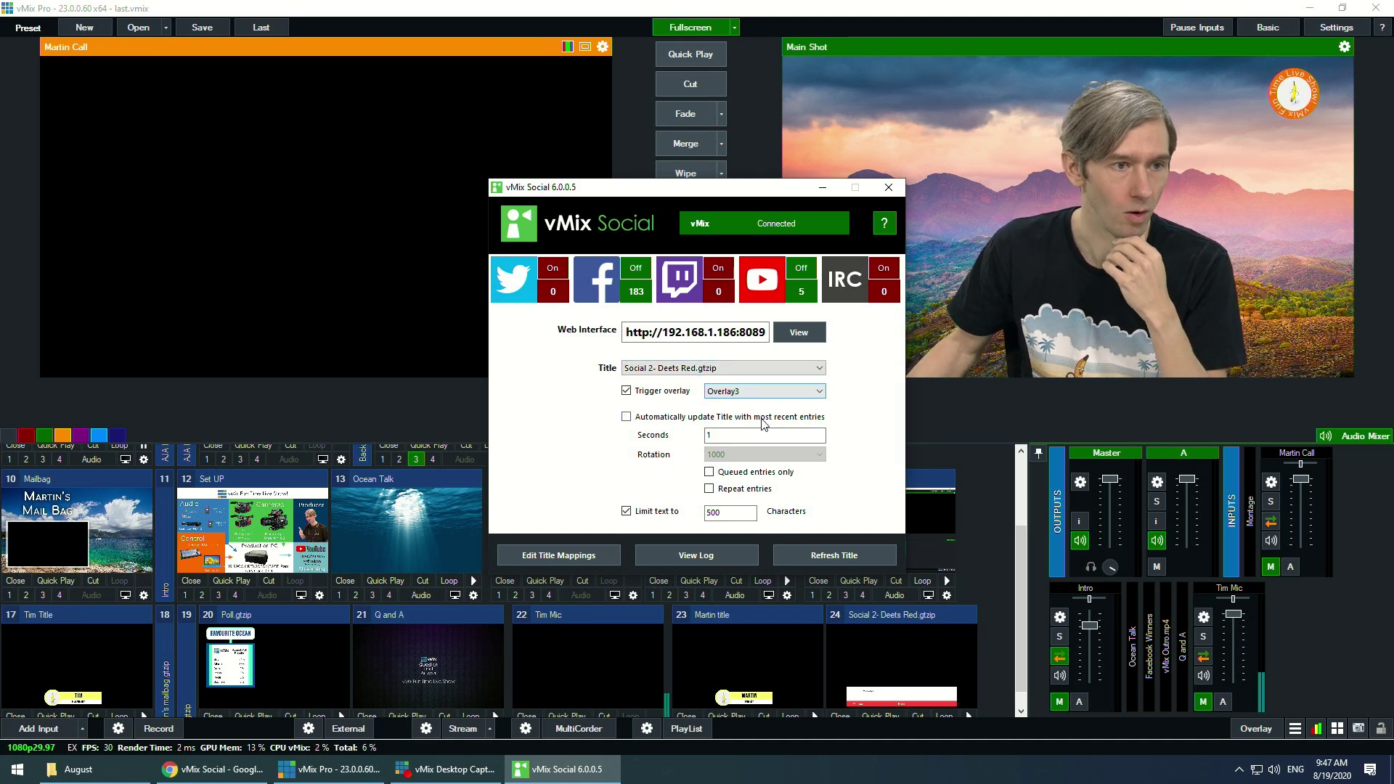
click(844, 549)
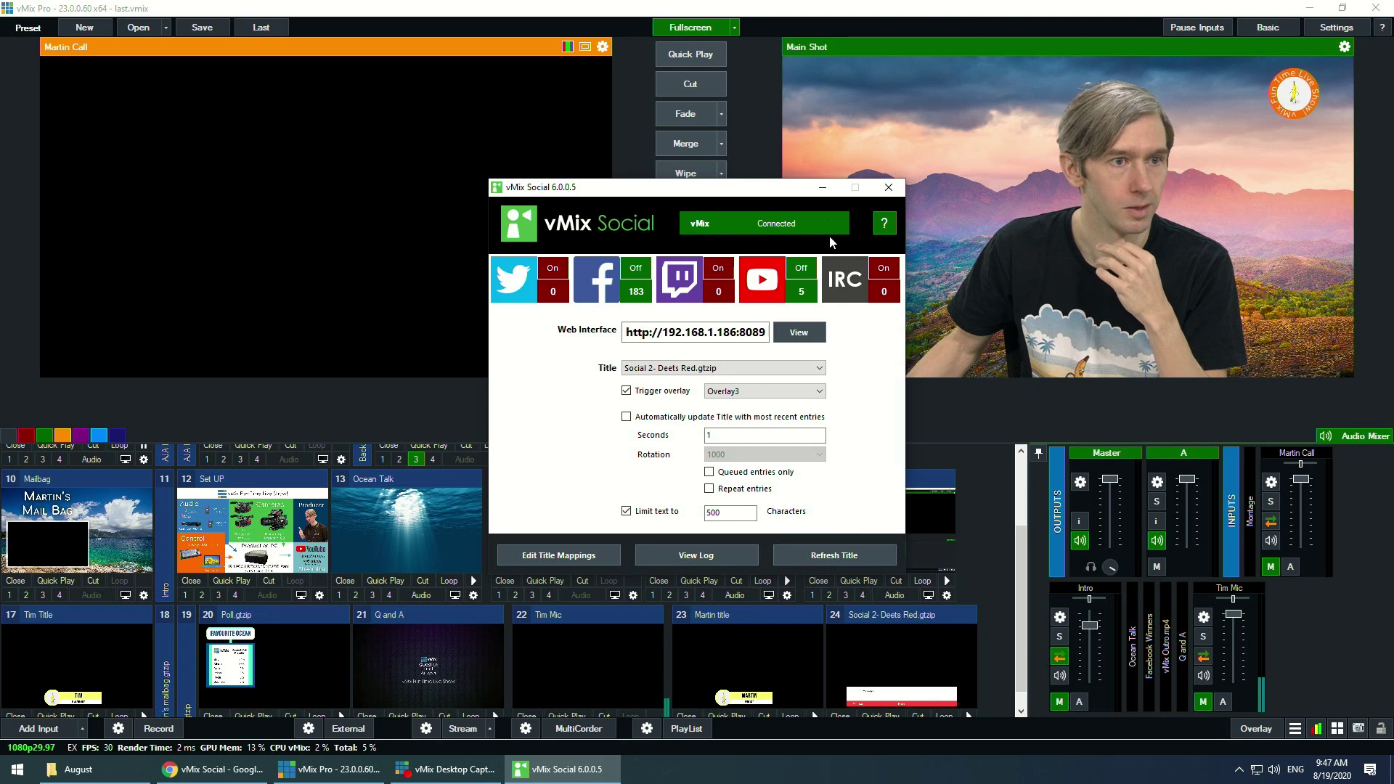
click(823, 188)
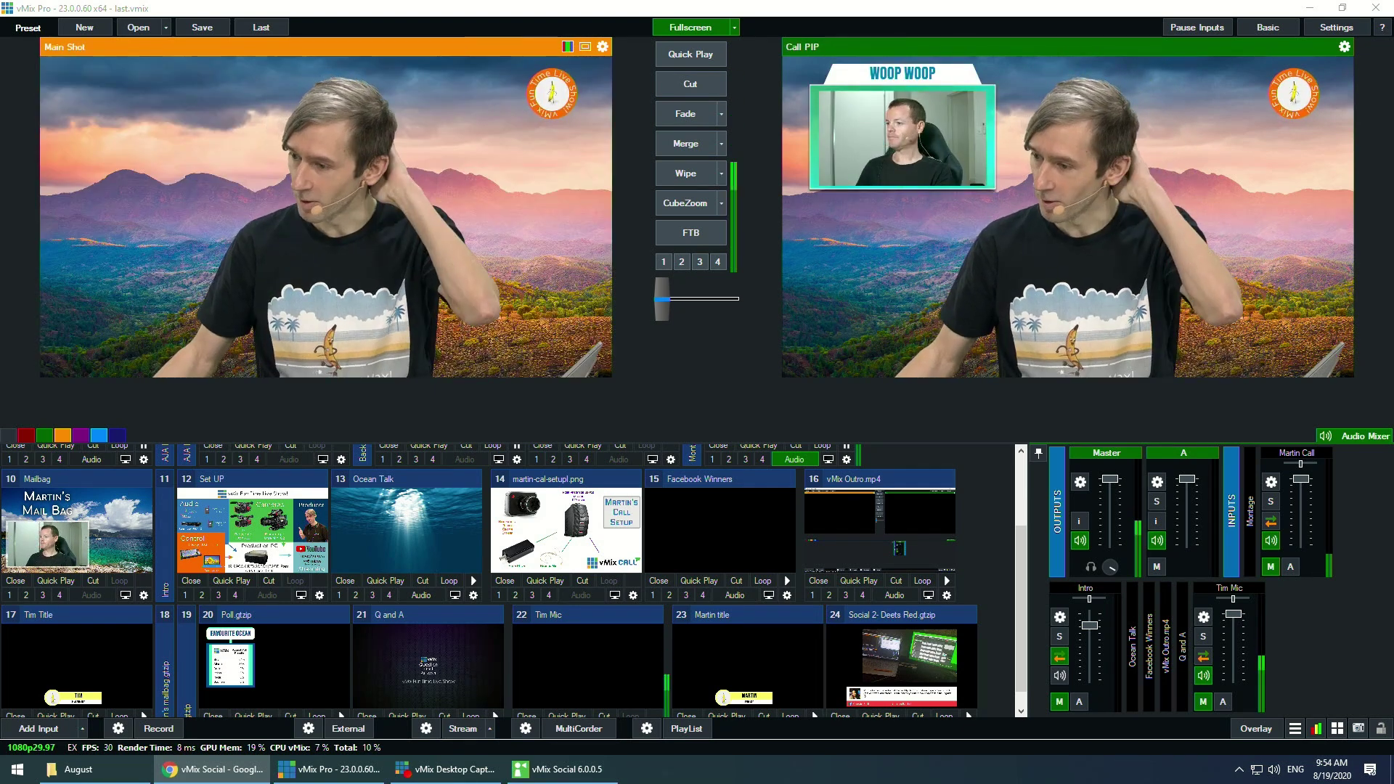
Start the live stream to the configured YouTube destination
click(461, 728)
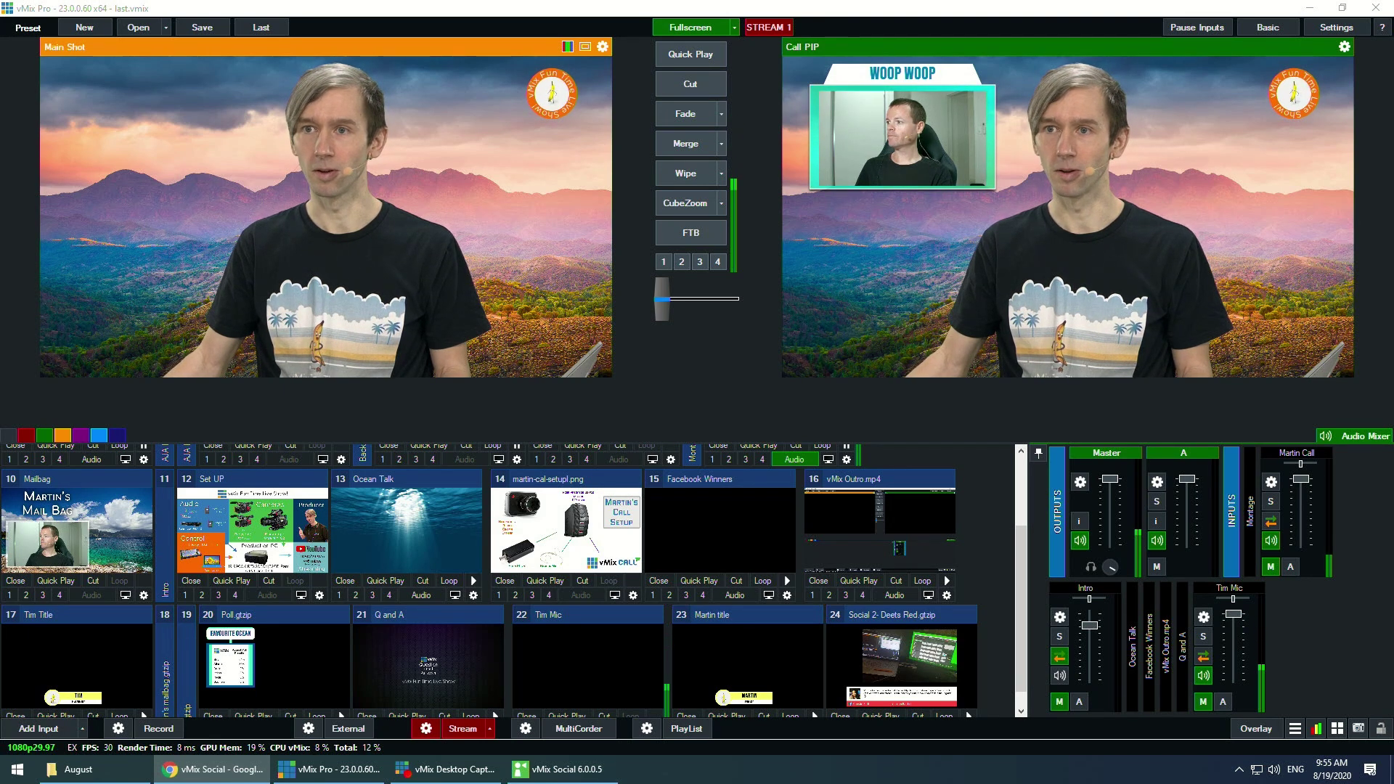
Send the Montage video straight to air from the top of the input list
click(955, 504)
scroll(955, 504, up, 2)
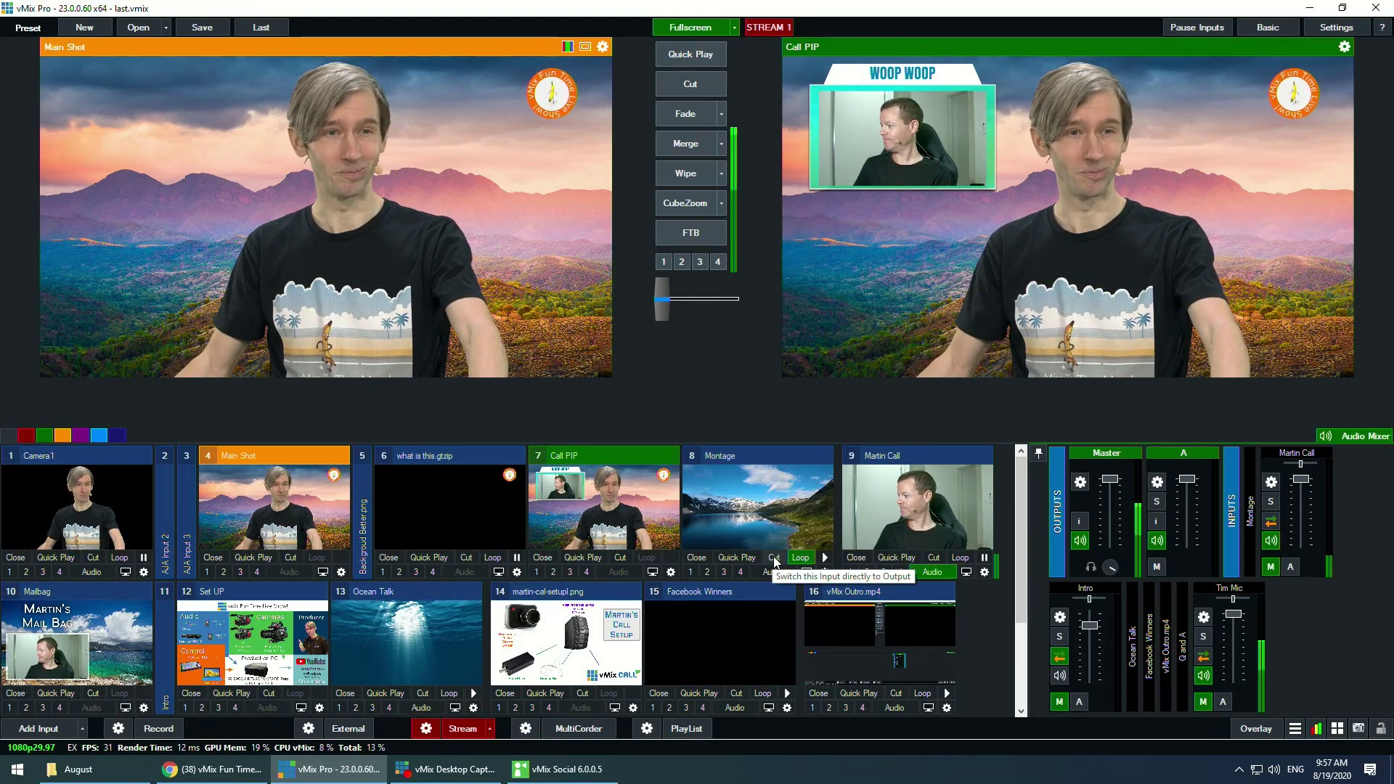
click(774, 558)
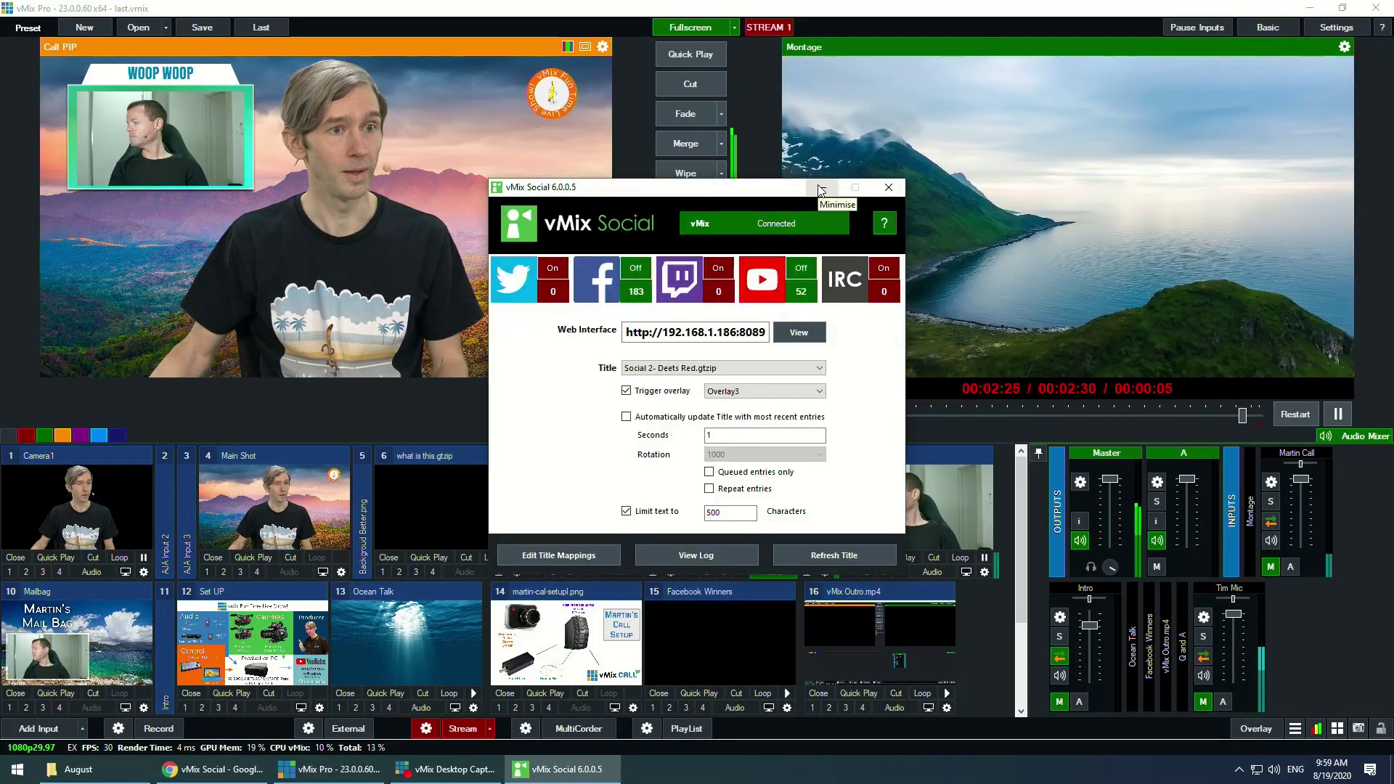
Hide vMix Social and fade Main Shot onto the live output
click(819, 190)
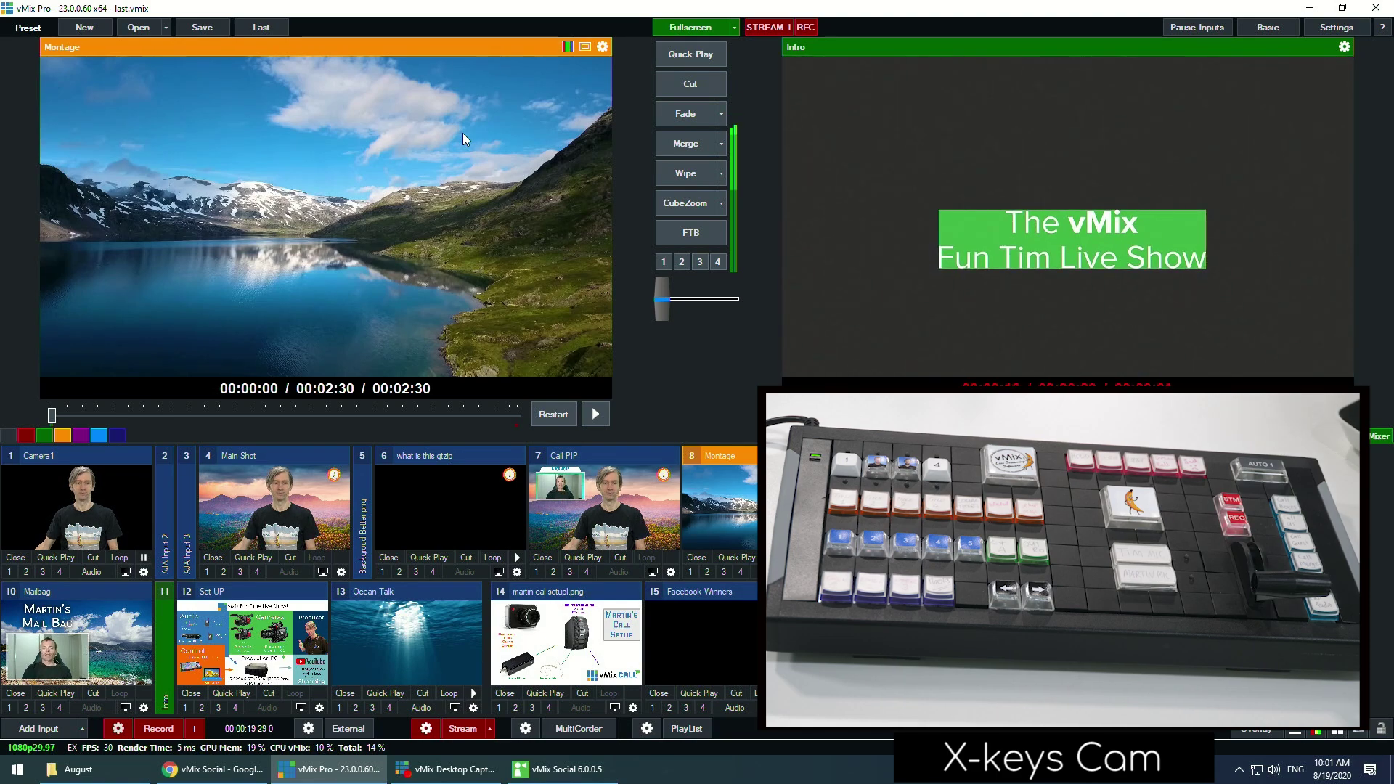
key(4)
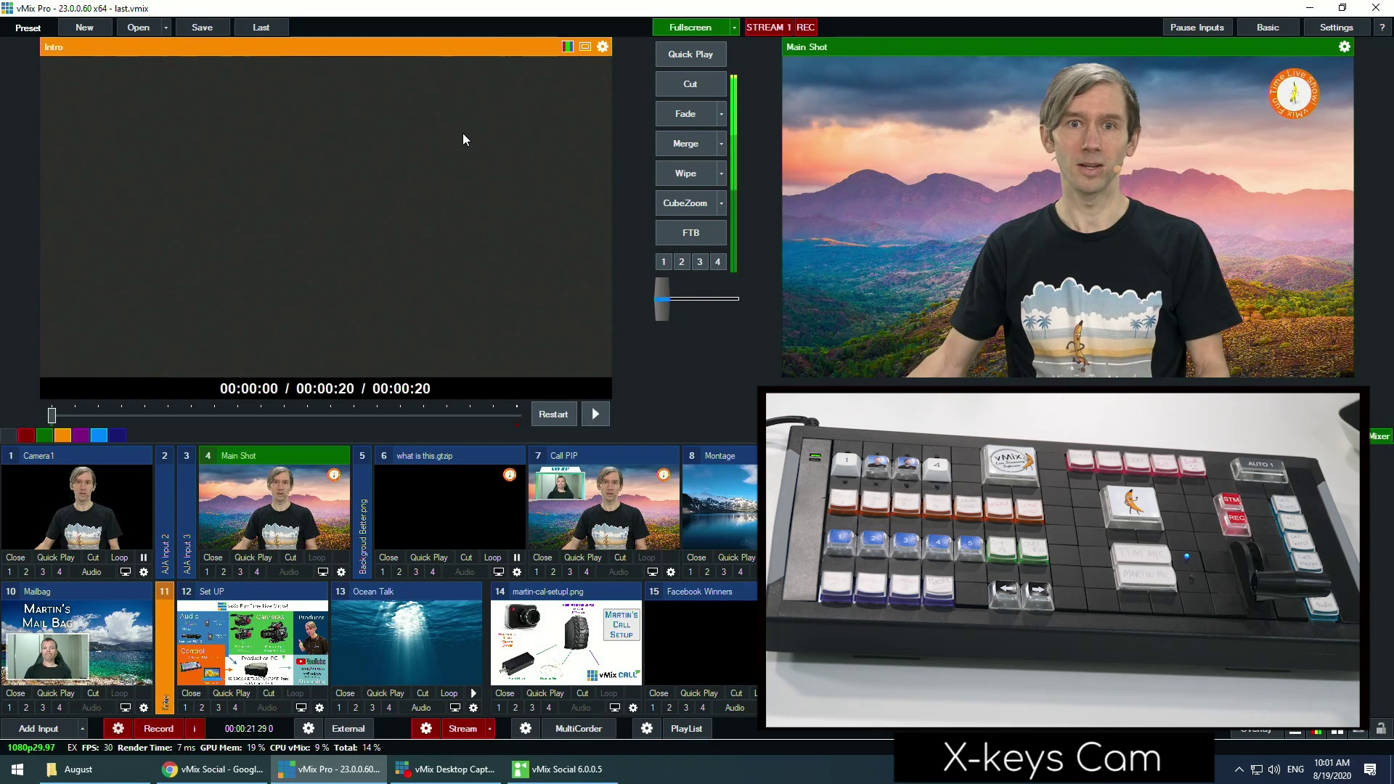
Turn on the banana logo overlay over the live shot
key(1)
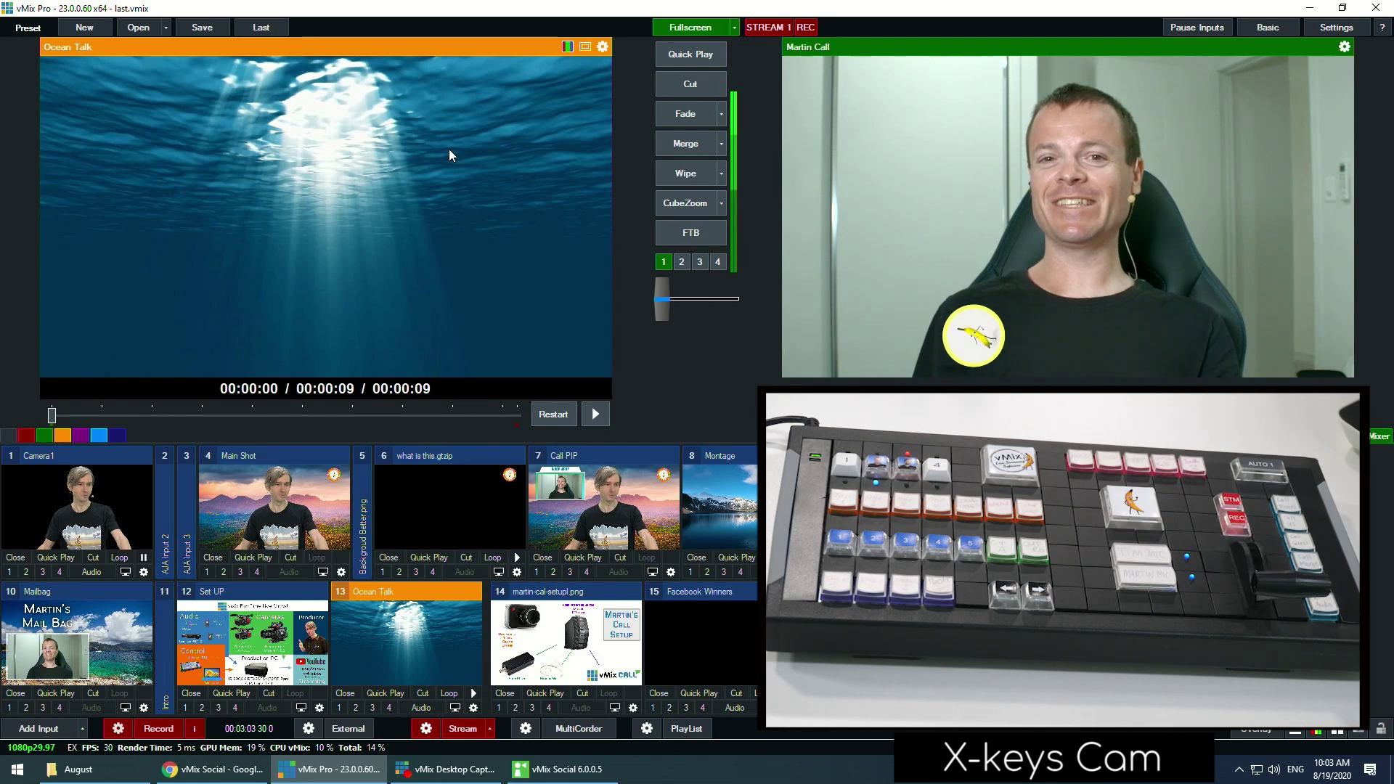
Show the Poll overlay, clear the Facebook comment overlay, then take Call PIP live
scroll(218, 544, down, 2)
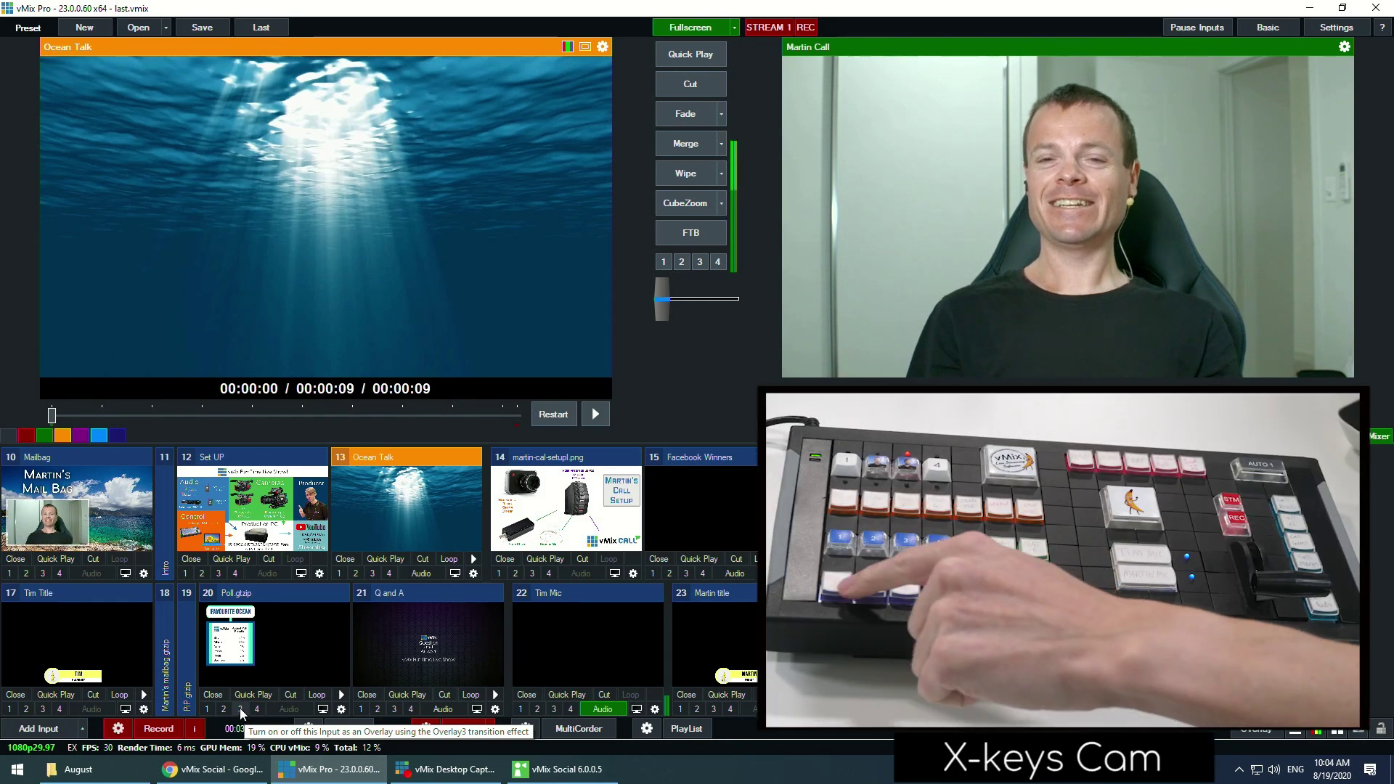
click(241, 709)
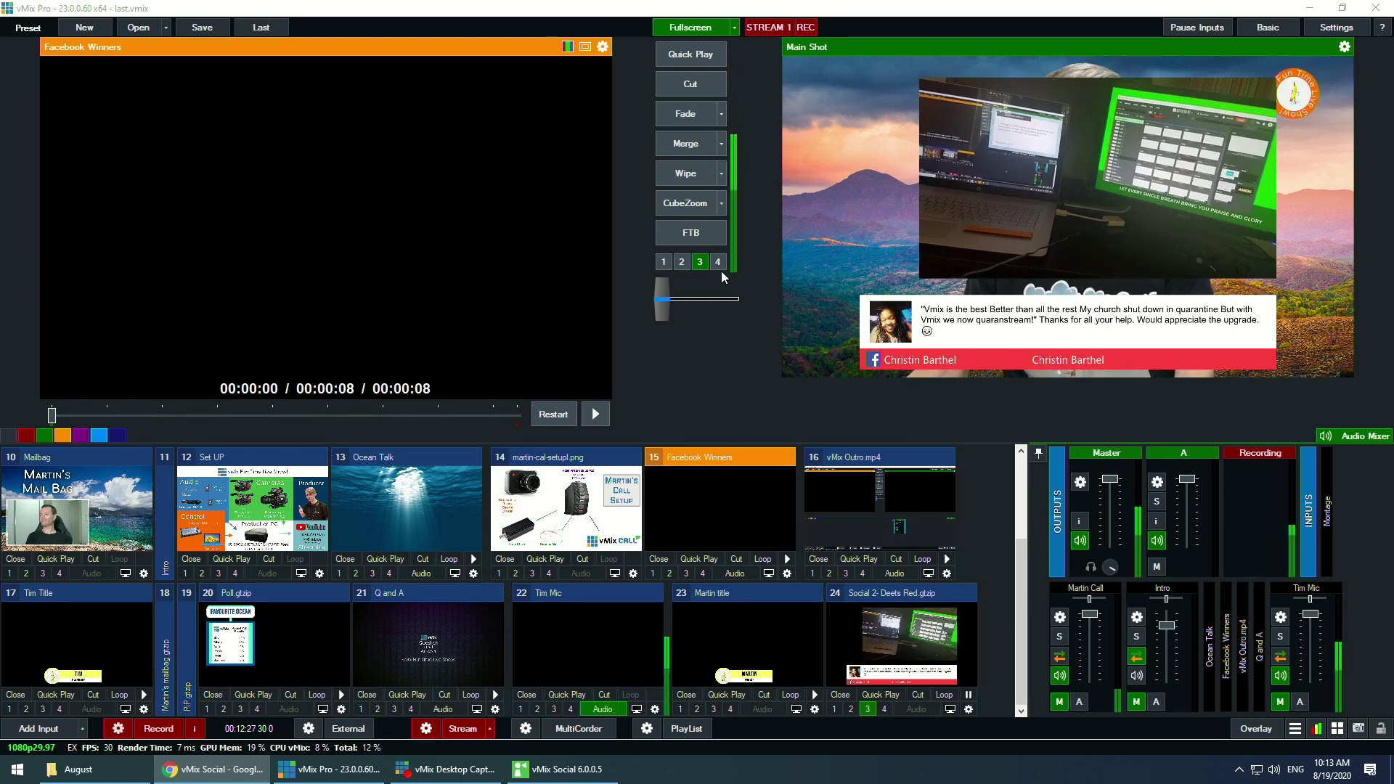
click(699, 265)
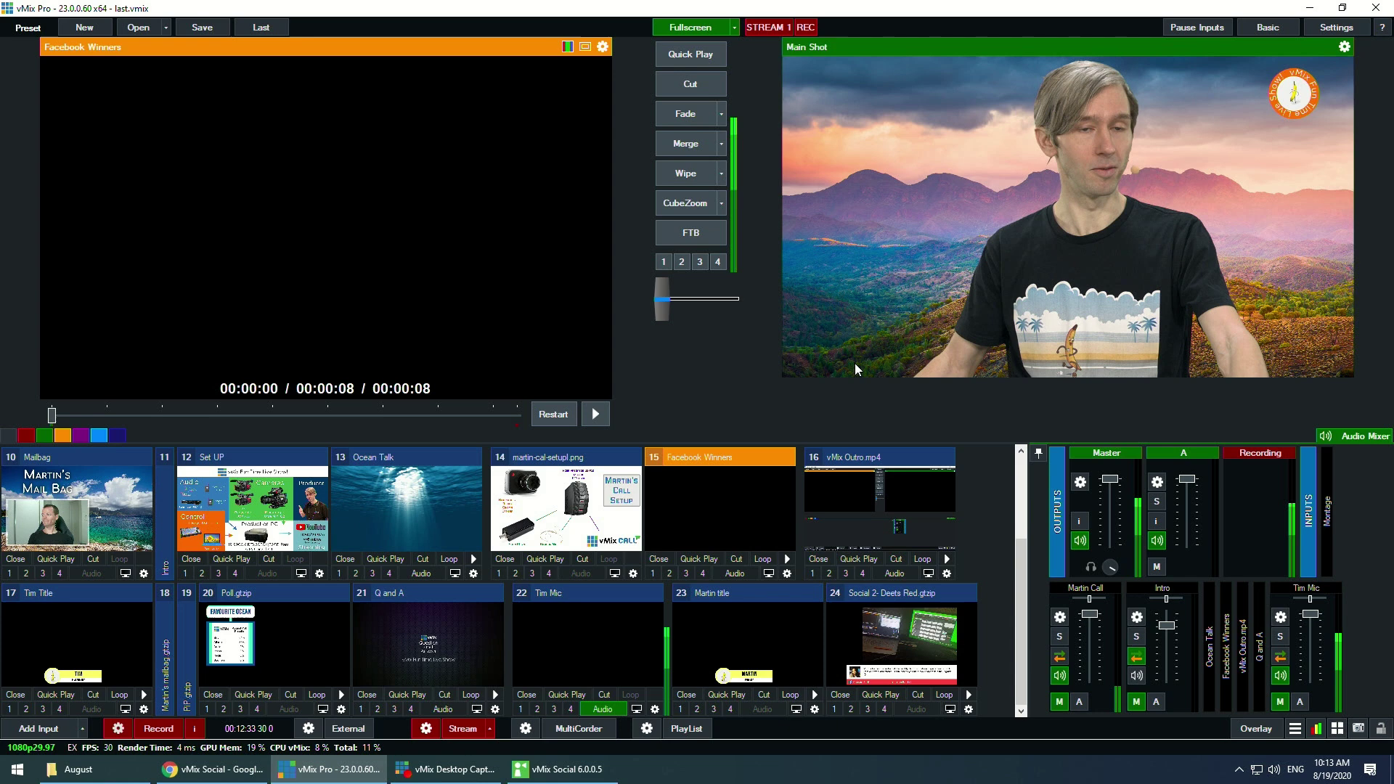
key(F1)
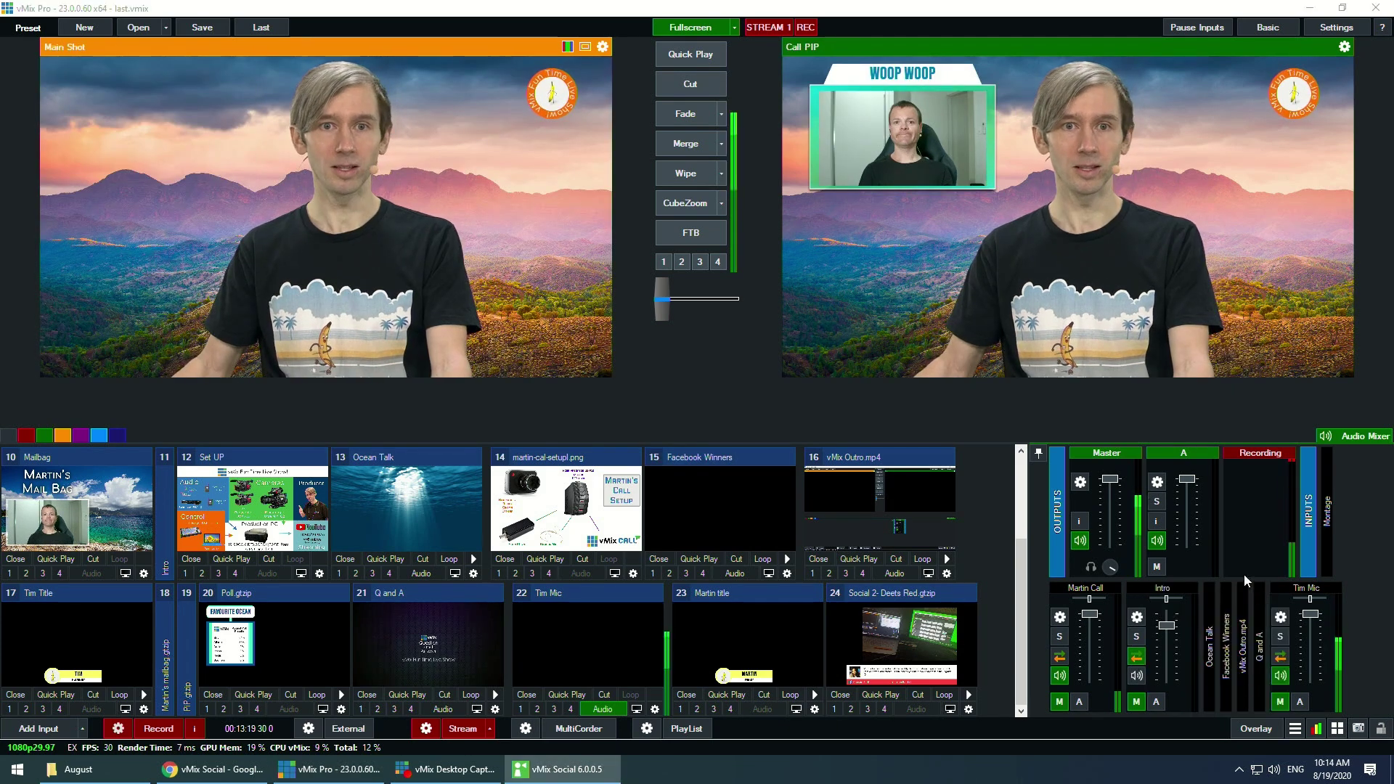
Switch vMix Social's comment title to Martin's mailbag.gtzip and hide the window
click(537, 758)
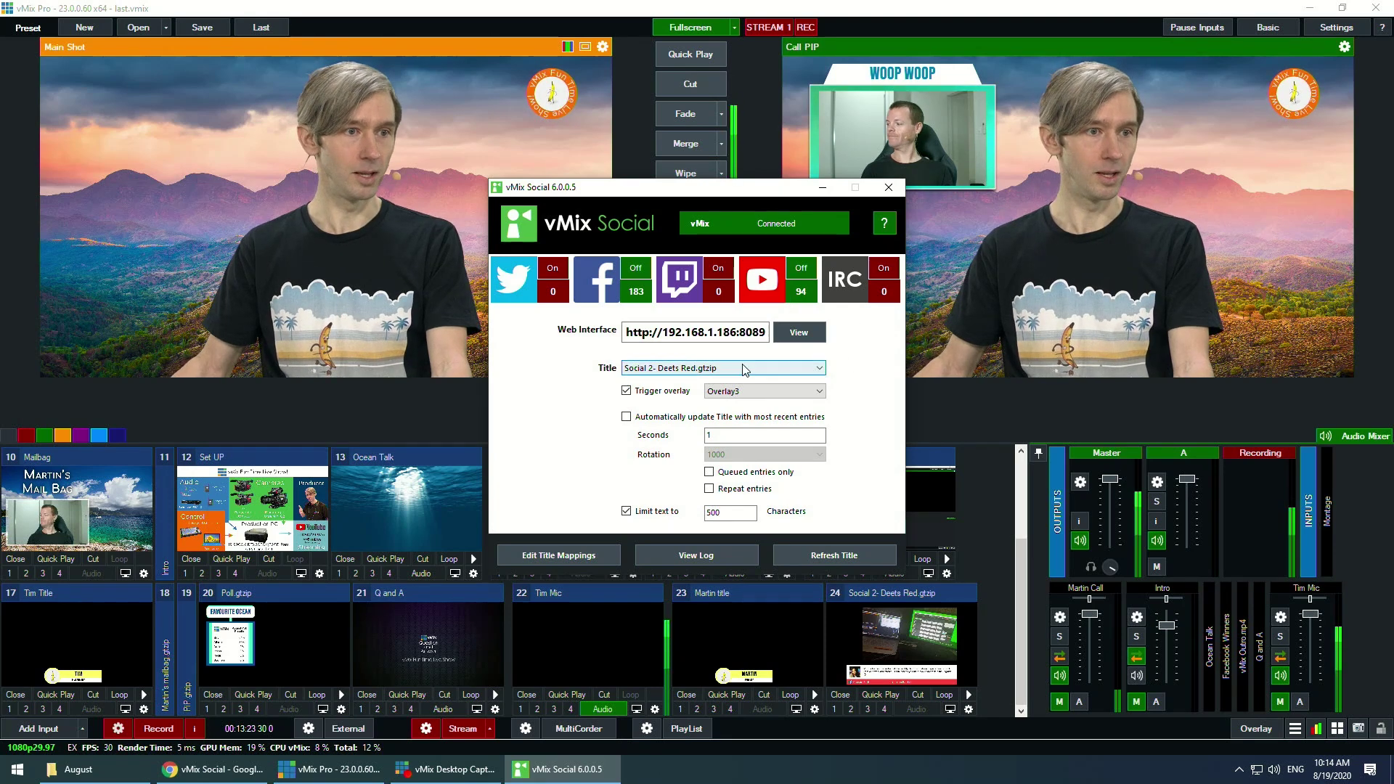
click(714, 374)
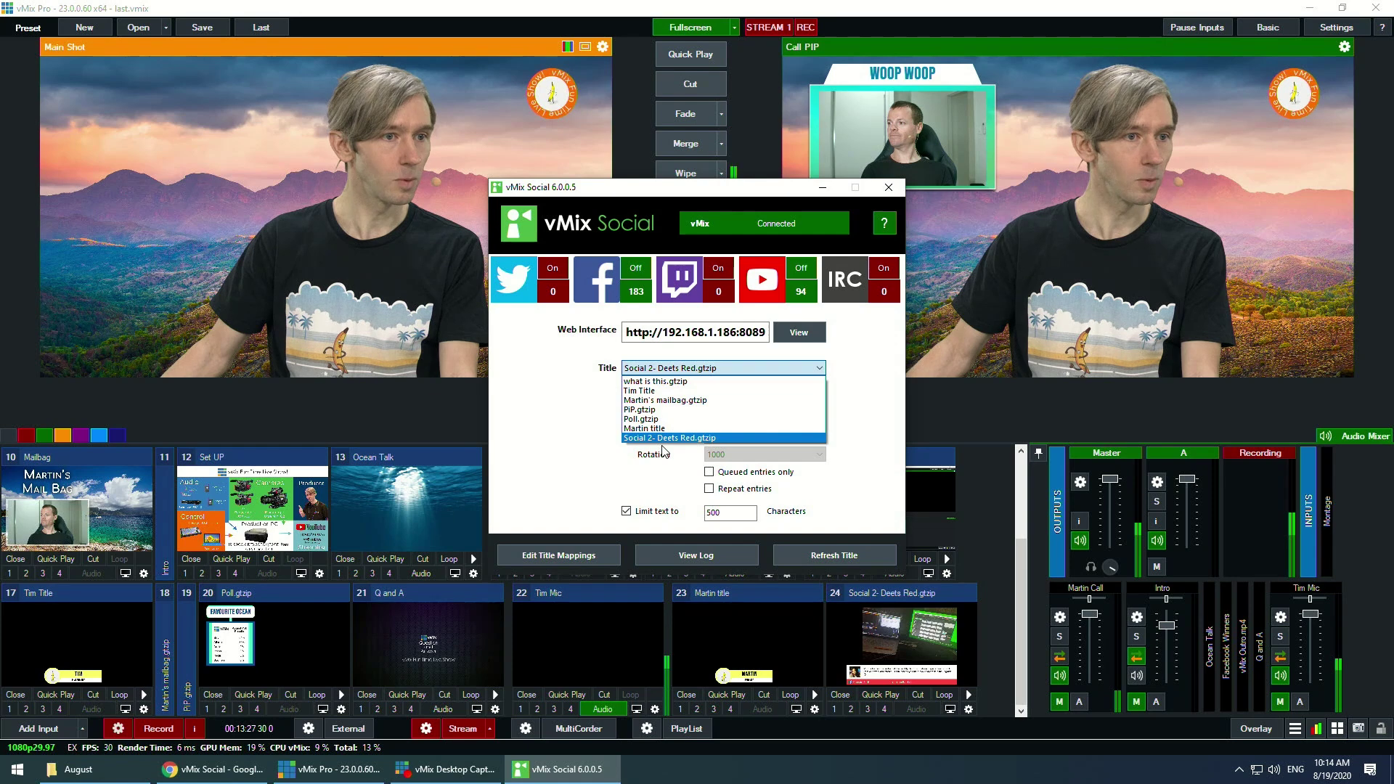
click(691, 402)
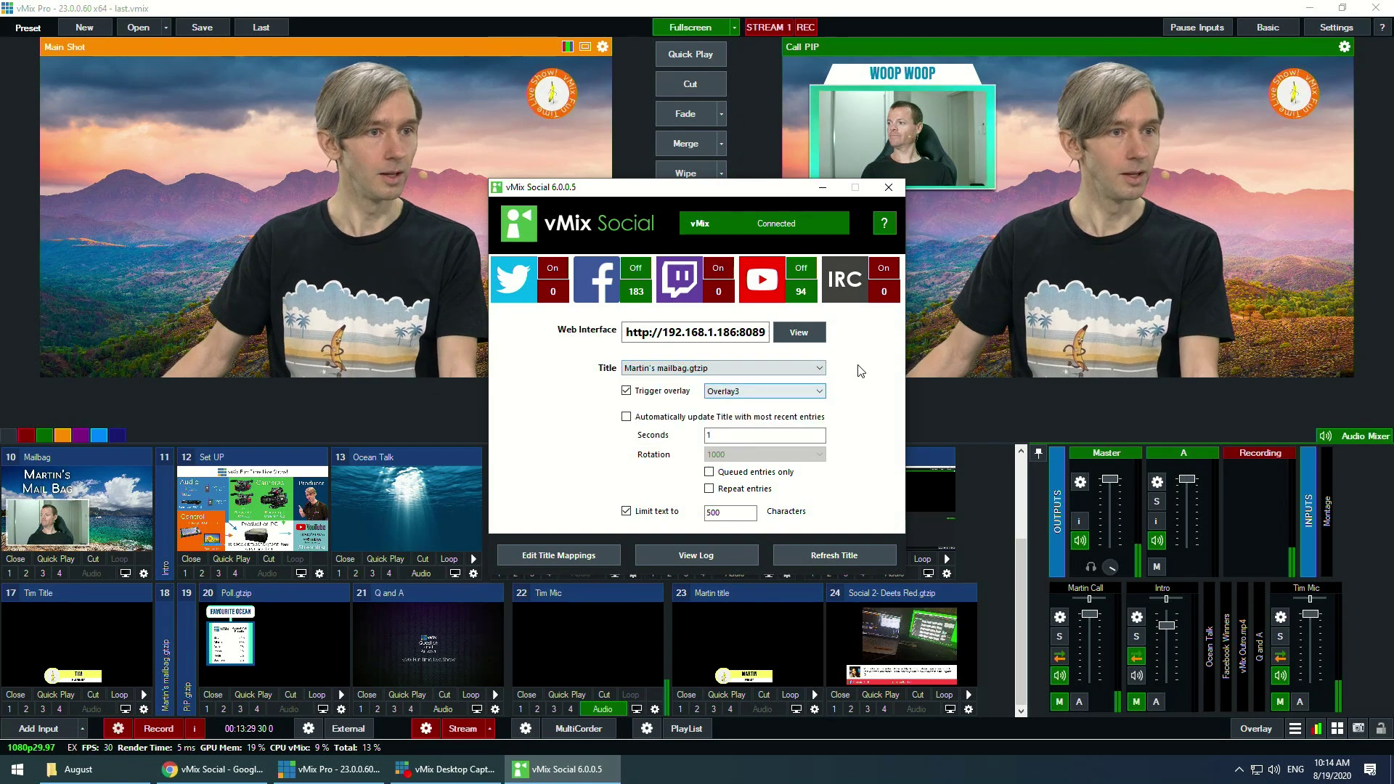
click(822, 189)
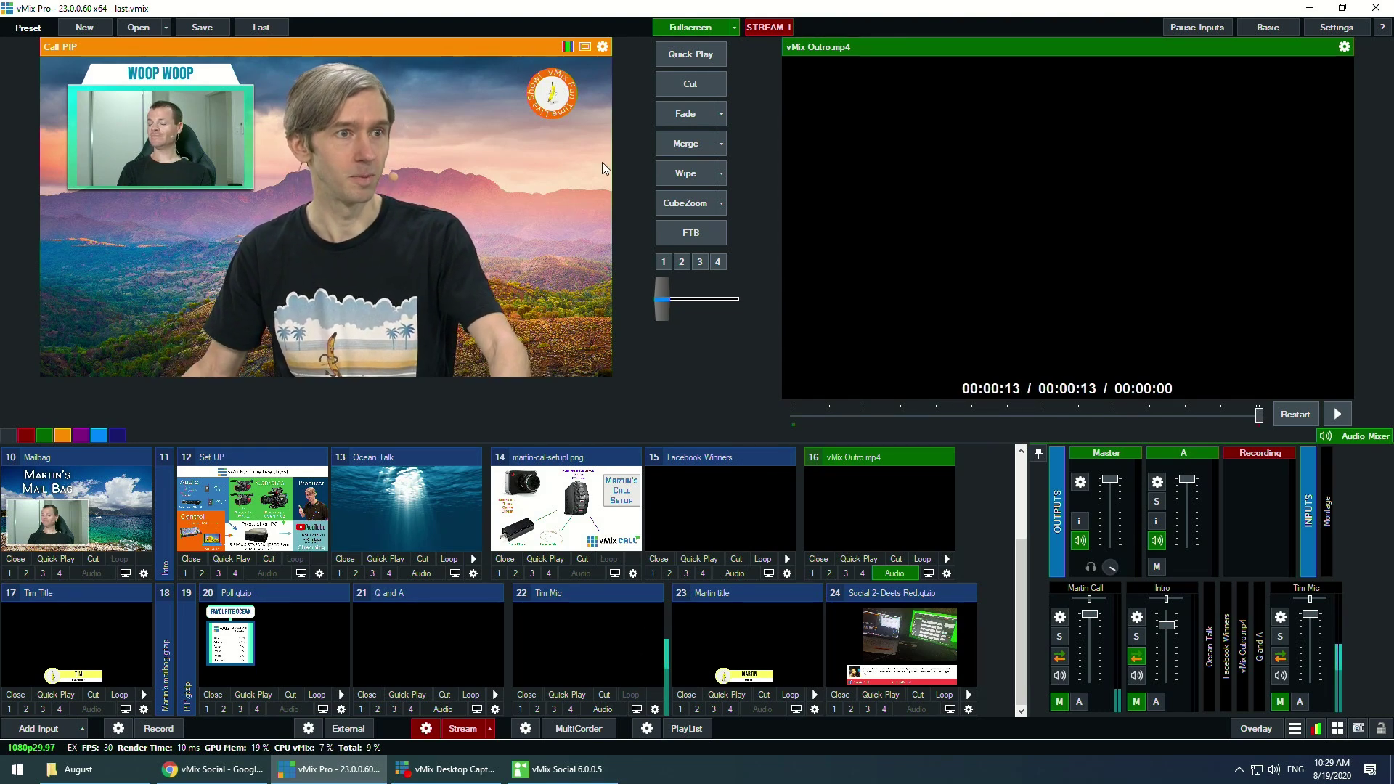
Put Call PIP live, replacing the outro video on output
click(665, 90)
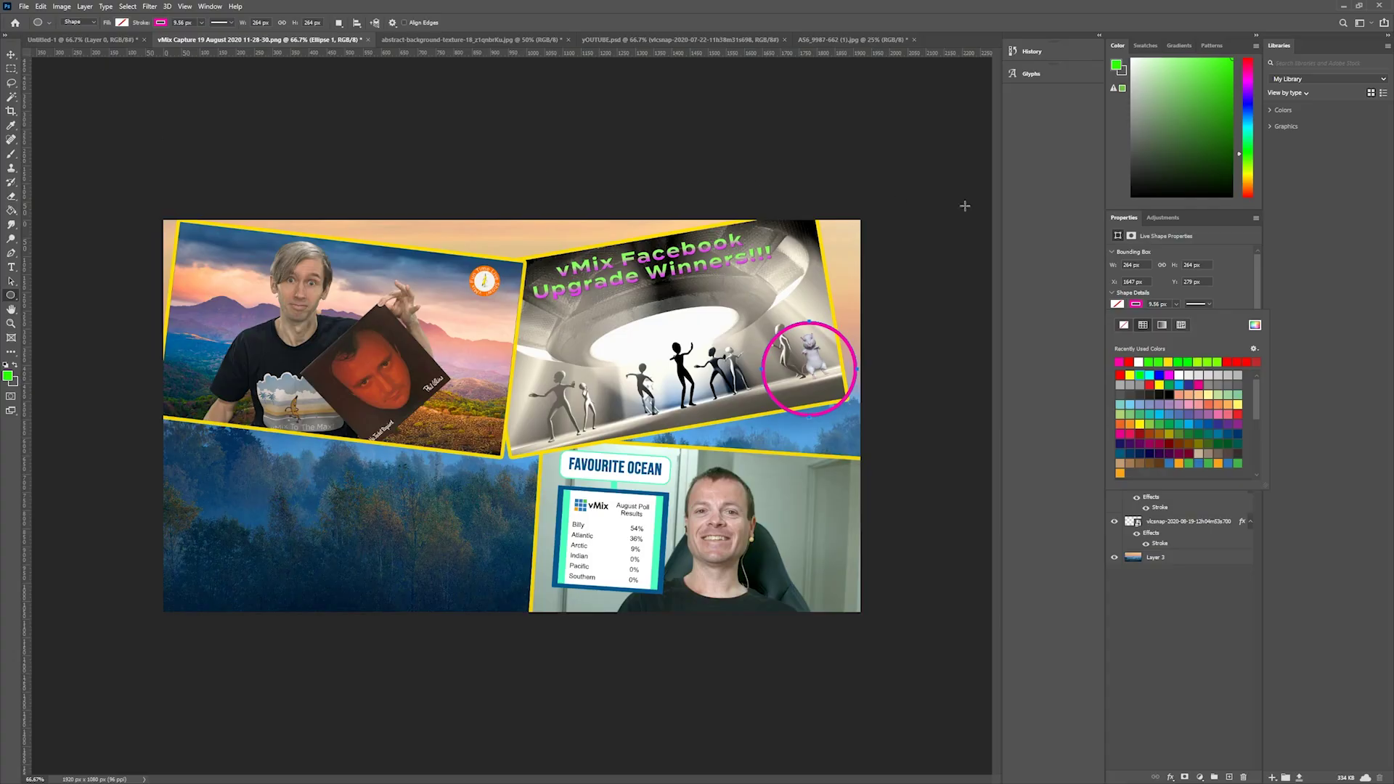
Give the Ellipse 1 circle a magenta stroke
click(1174, 304)
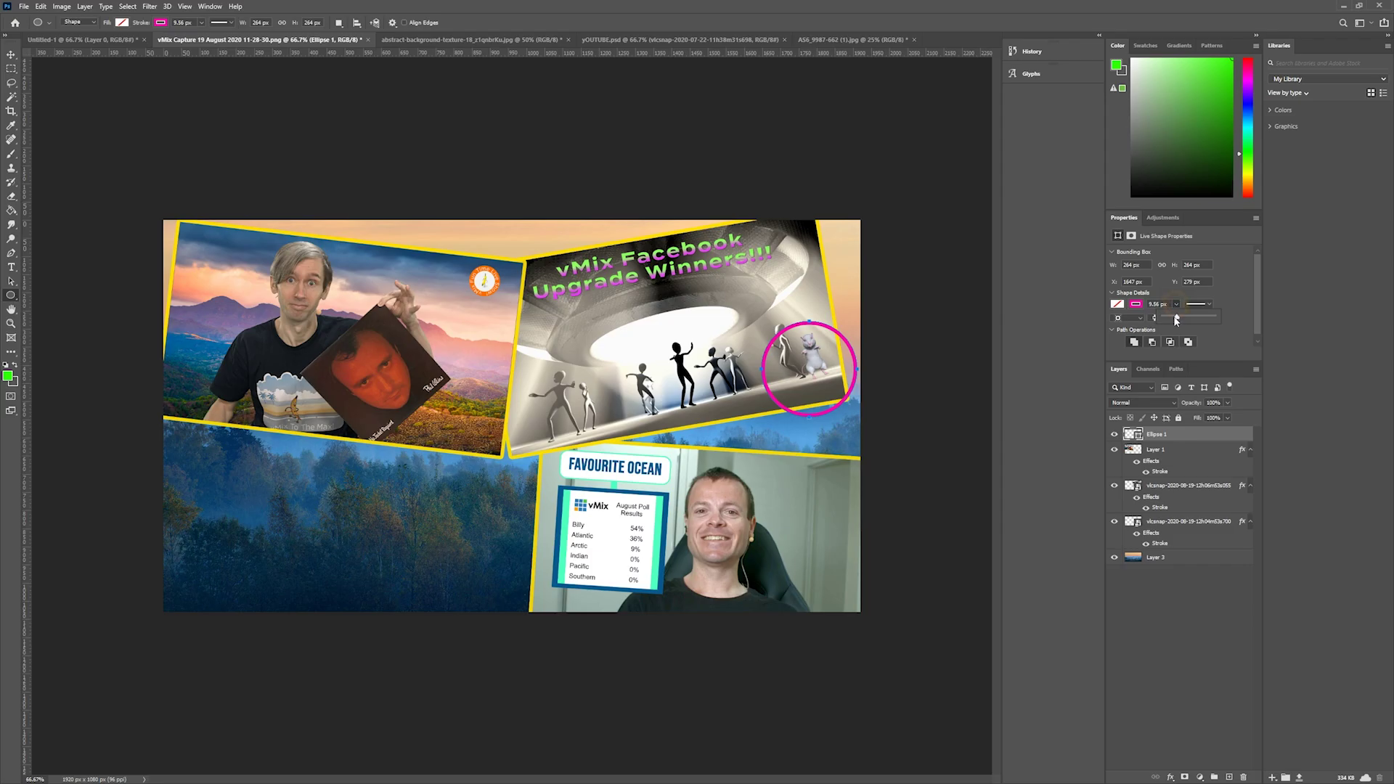